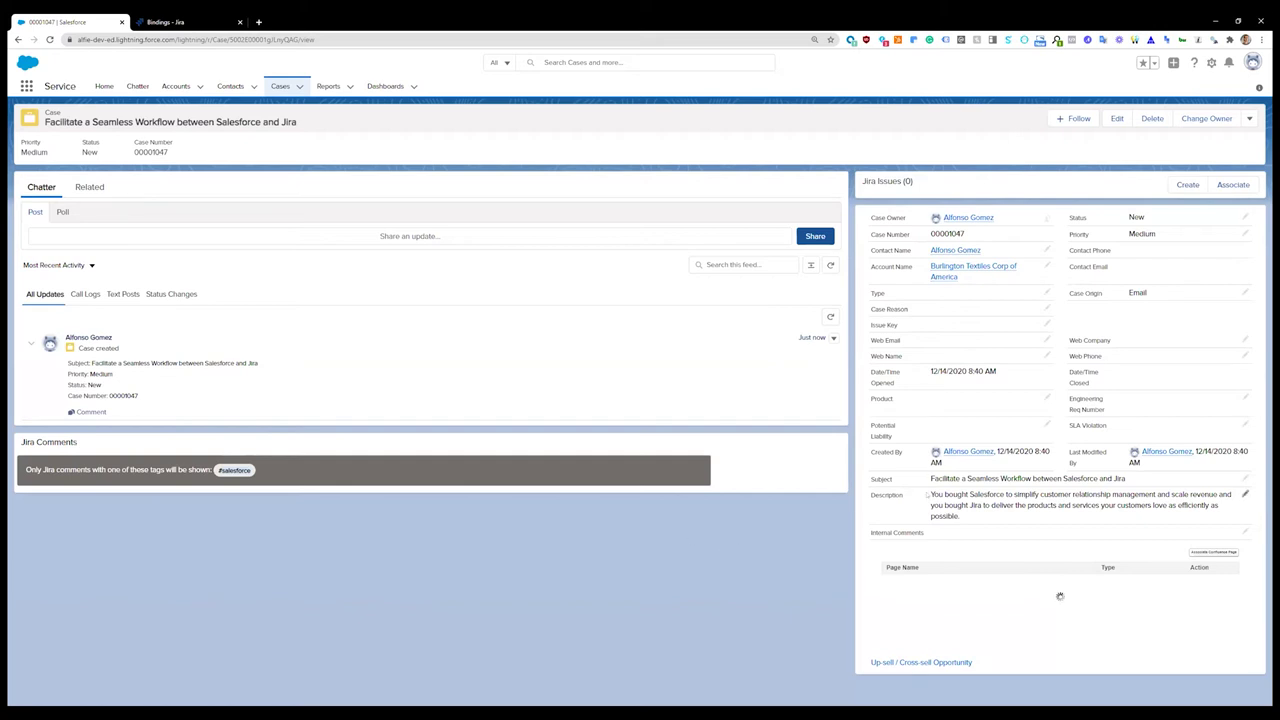
Step: View the Salesforce case's options for creating a Jira issue and search existing Jira issues for "test" as association candidates
{"action": "left_click", "coordinate": [1178, 186]}
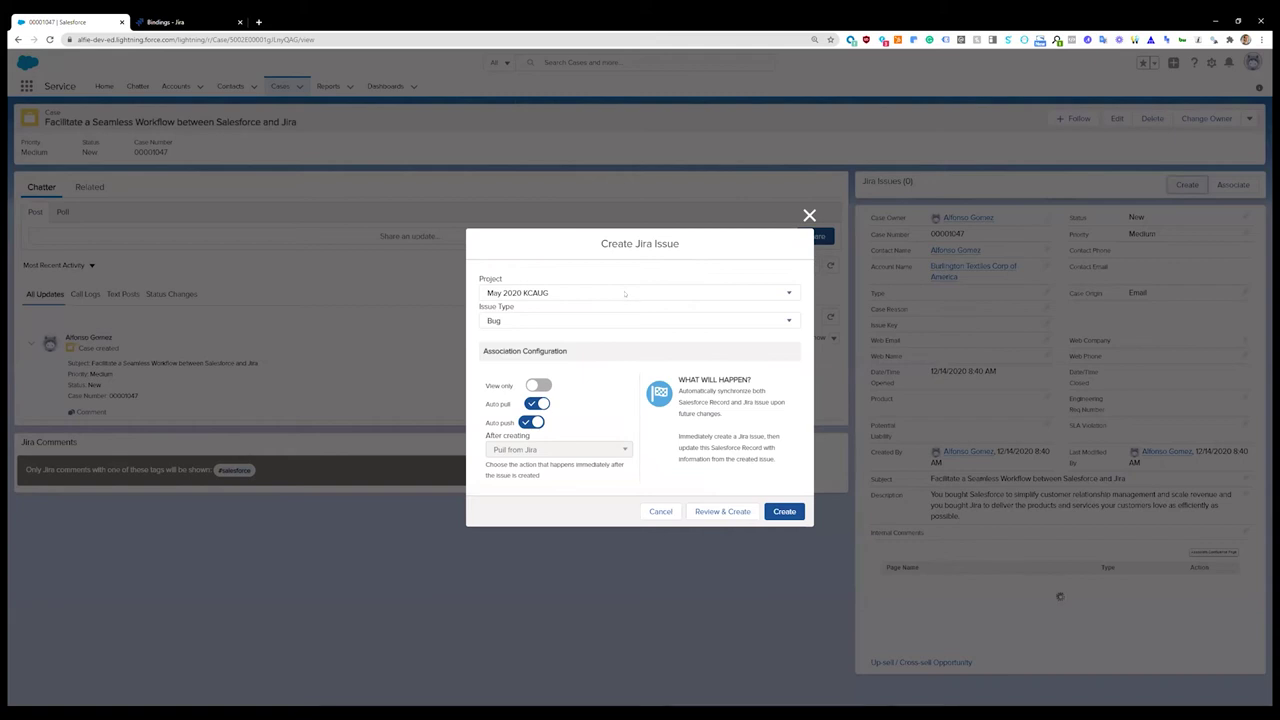
{"action": "left_click", "coordinate": [808, 215]}
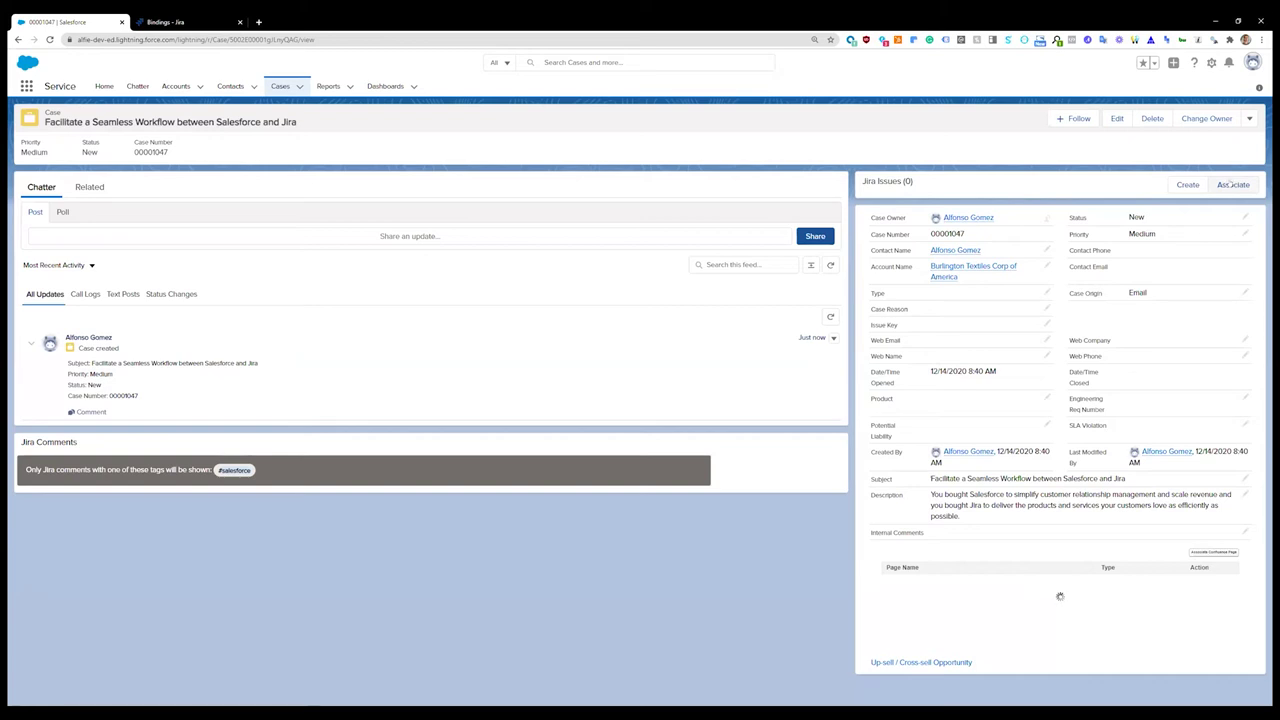
{"action": "left_click", "coordinate": [1231, 184]}
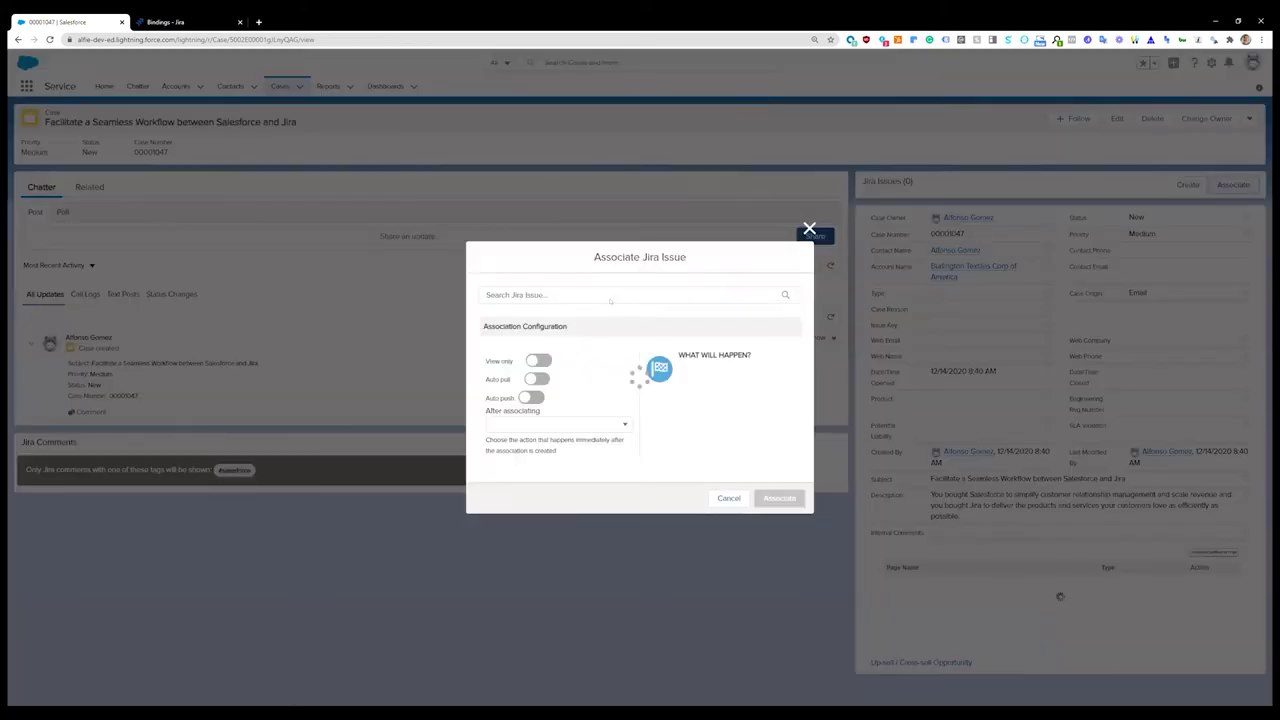
{"action": "type", "text": "test"}
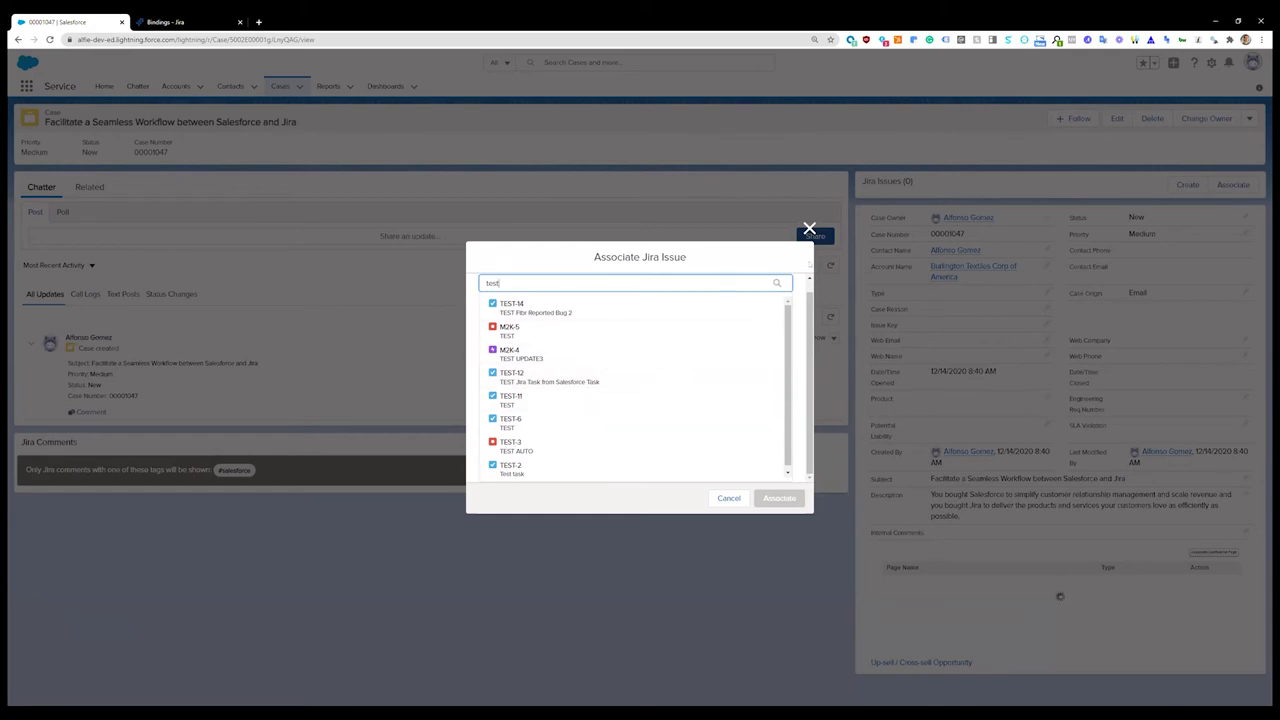
{"action": "left_click", "coordinate": [809, 229]}
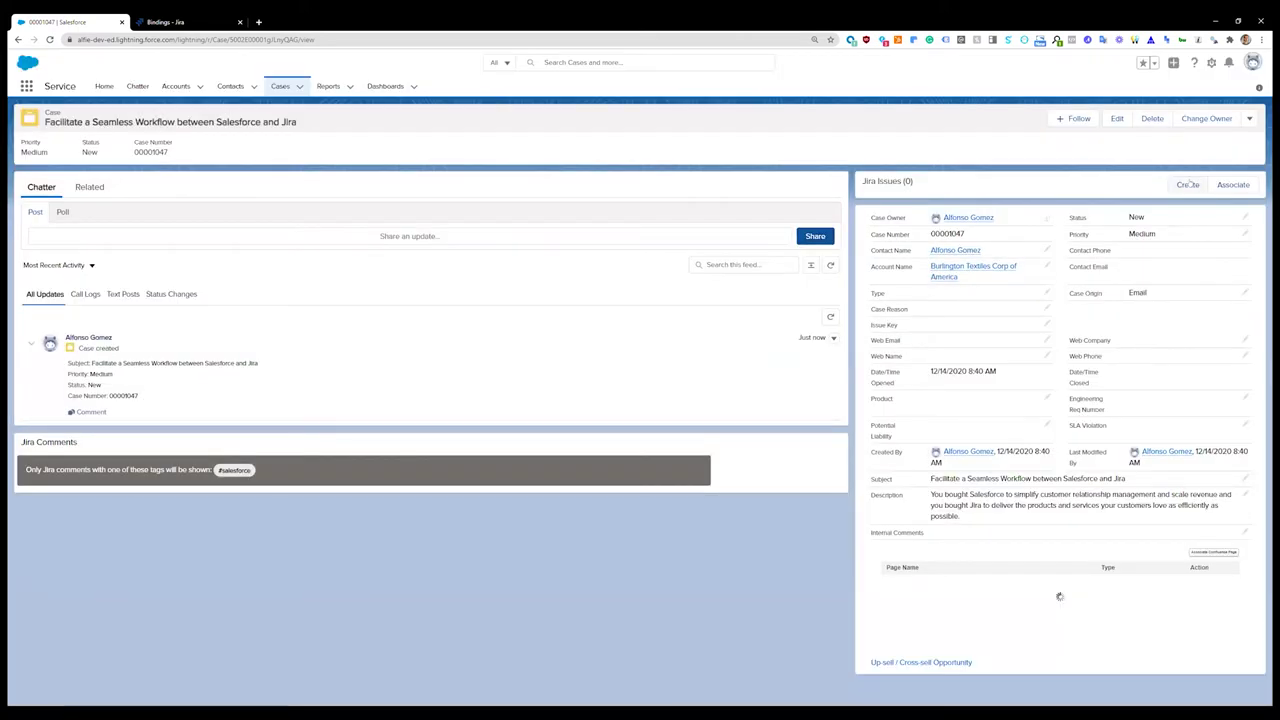
{"action": "left_click", "coordinate": [1188, 184]}
{"action": "left_click", "coordinate": [604, 290]}
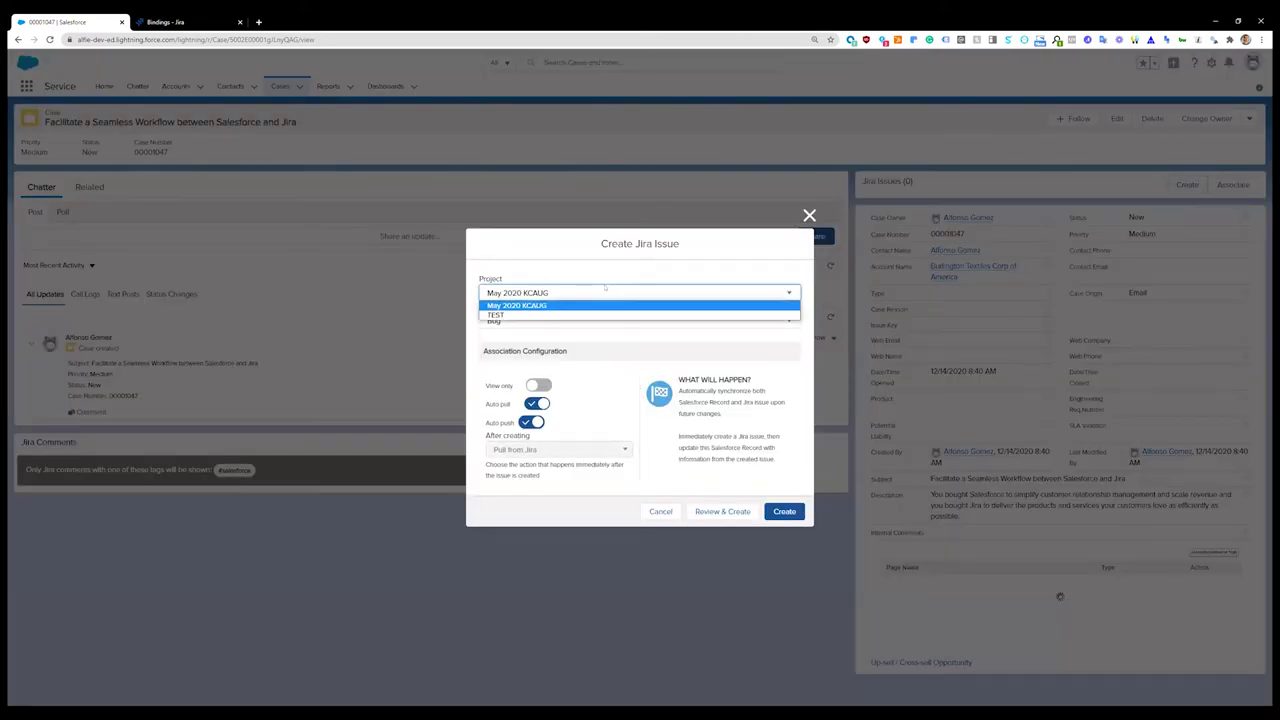
{"action": "left_click", "coordinate": [608, 309]}
{"action": "left_click", "coordinate": [612, 321]}
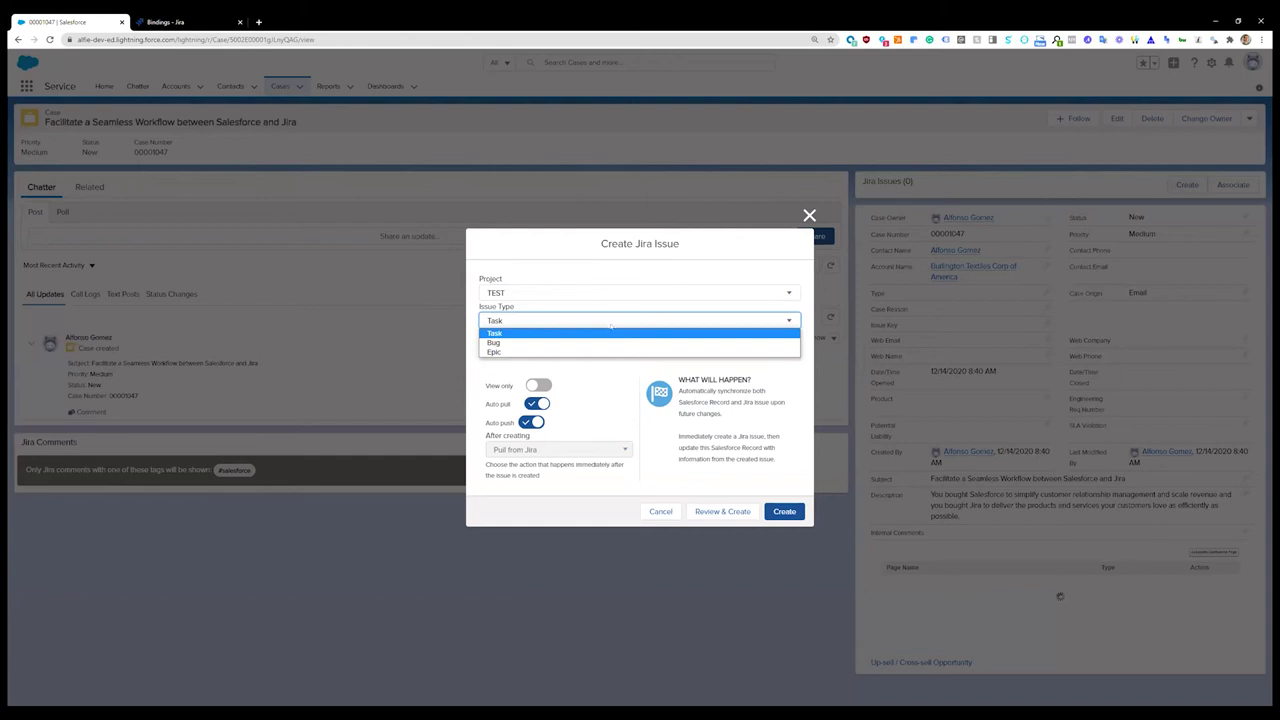
{"action": "left_click", "coordinate": [605, 333]}
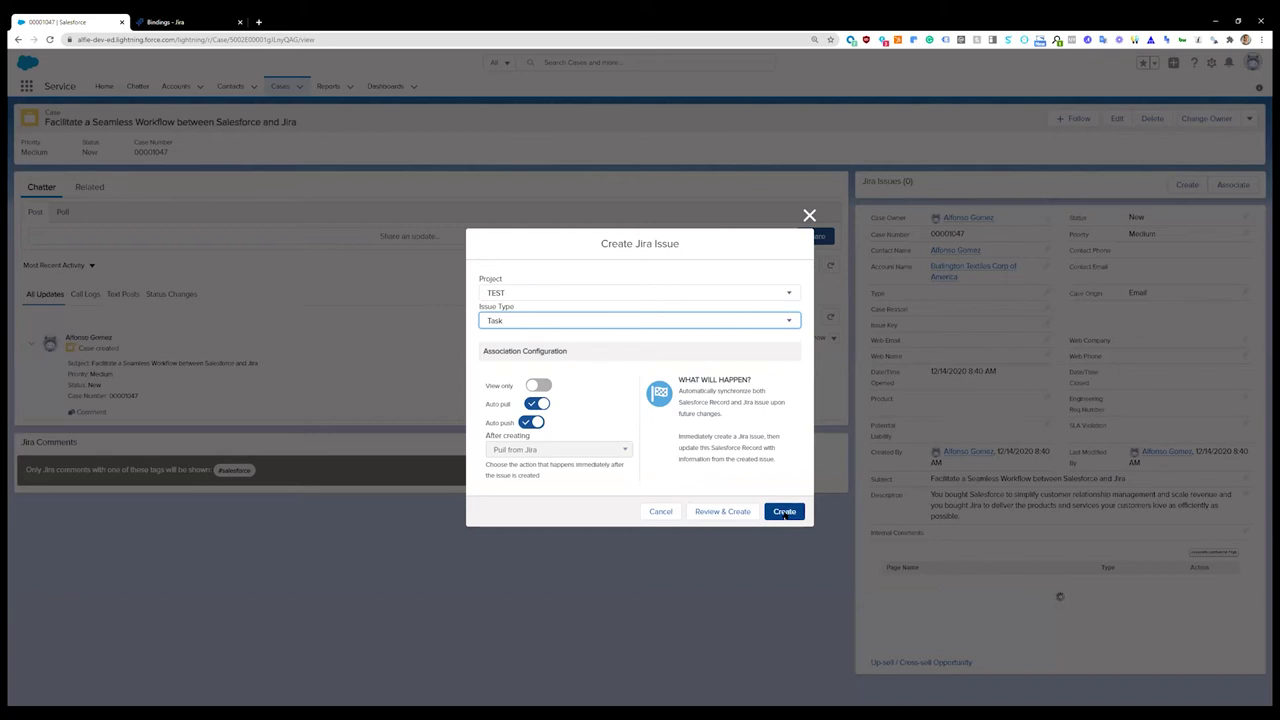
{"action": "left_click", "coordinate": [747, 511]}
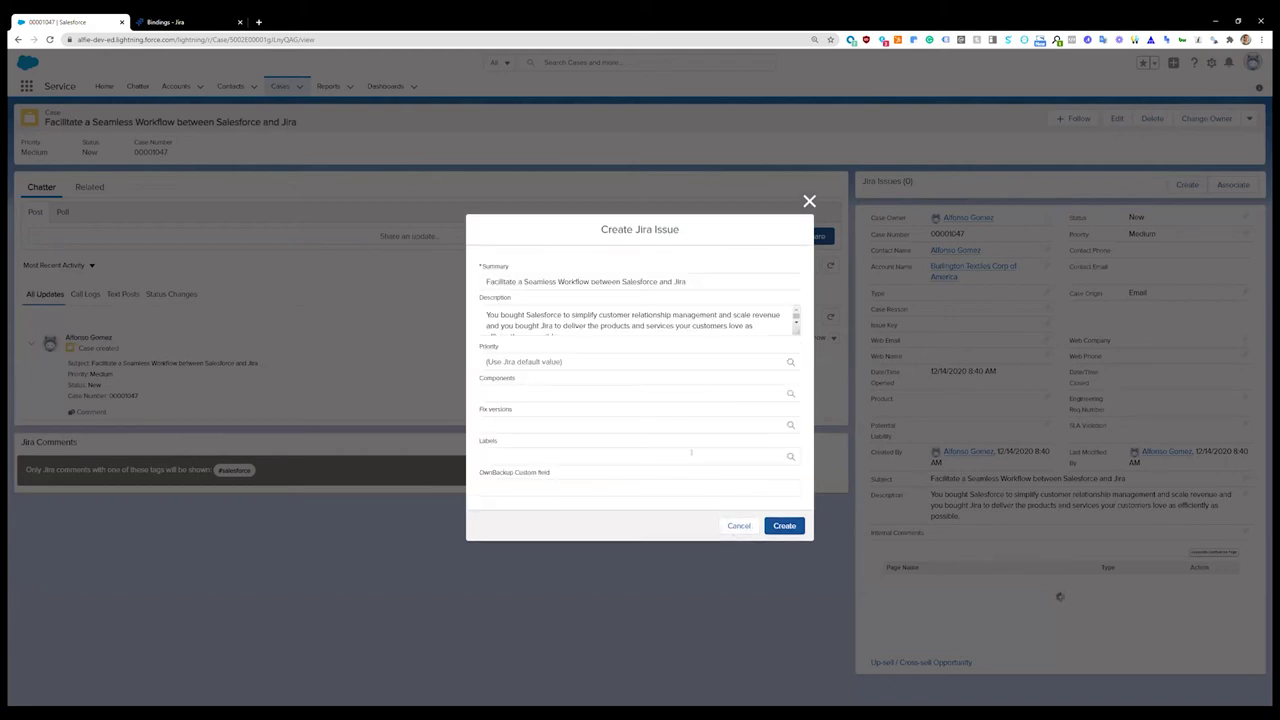
{"action": "left_click", "coordinate": [575, 361]}
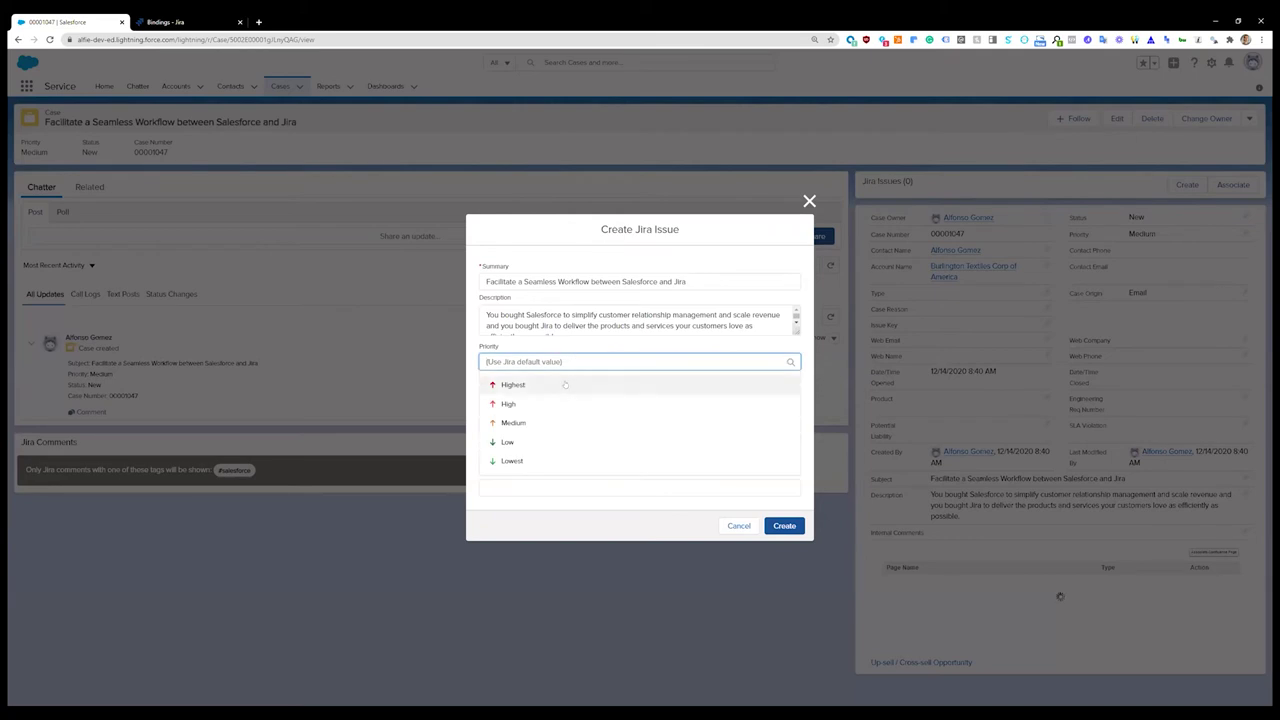
{"action": "left_click", "coordinate": [565, 385]}
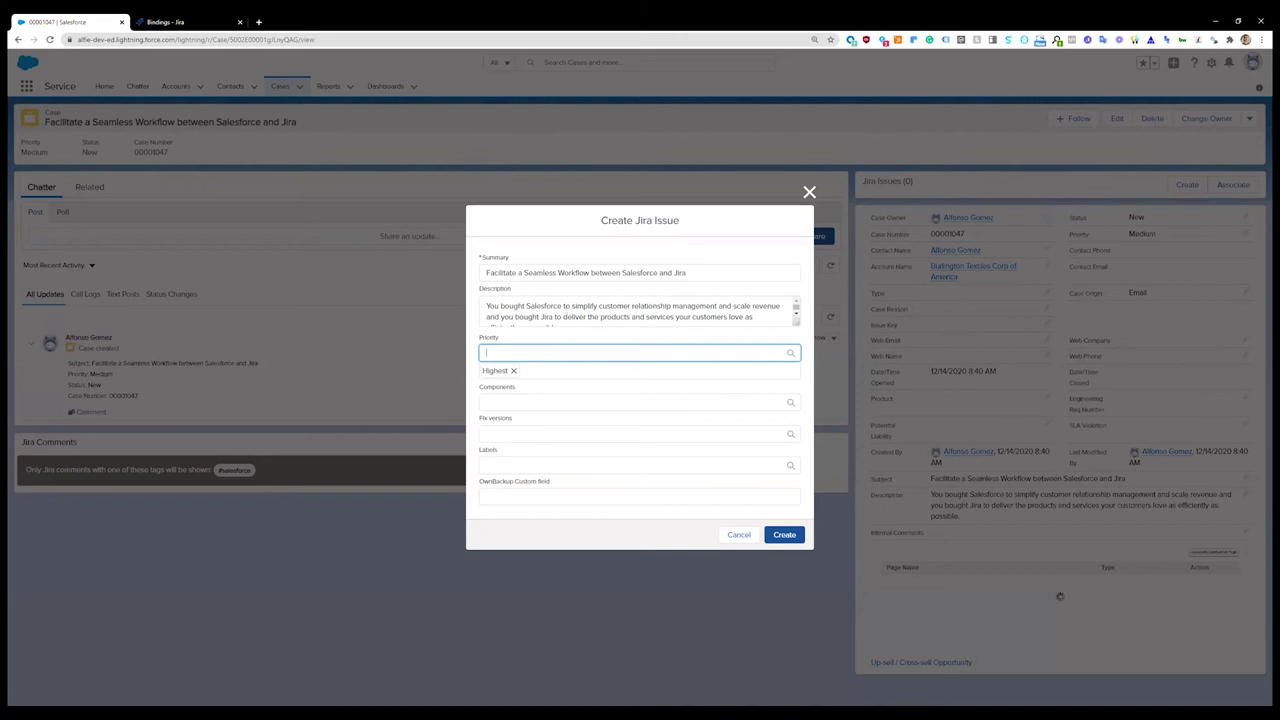
{"action": "left_click", "coordinate": [738, 536]}
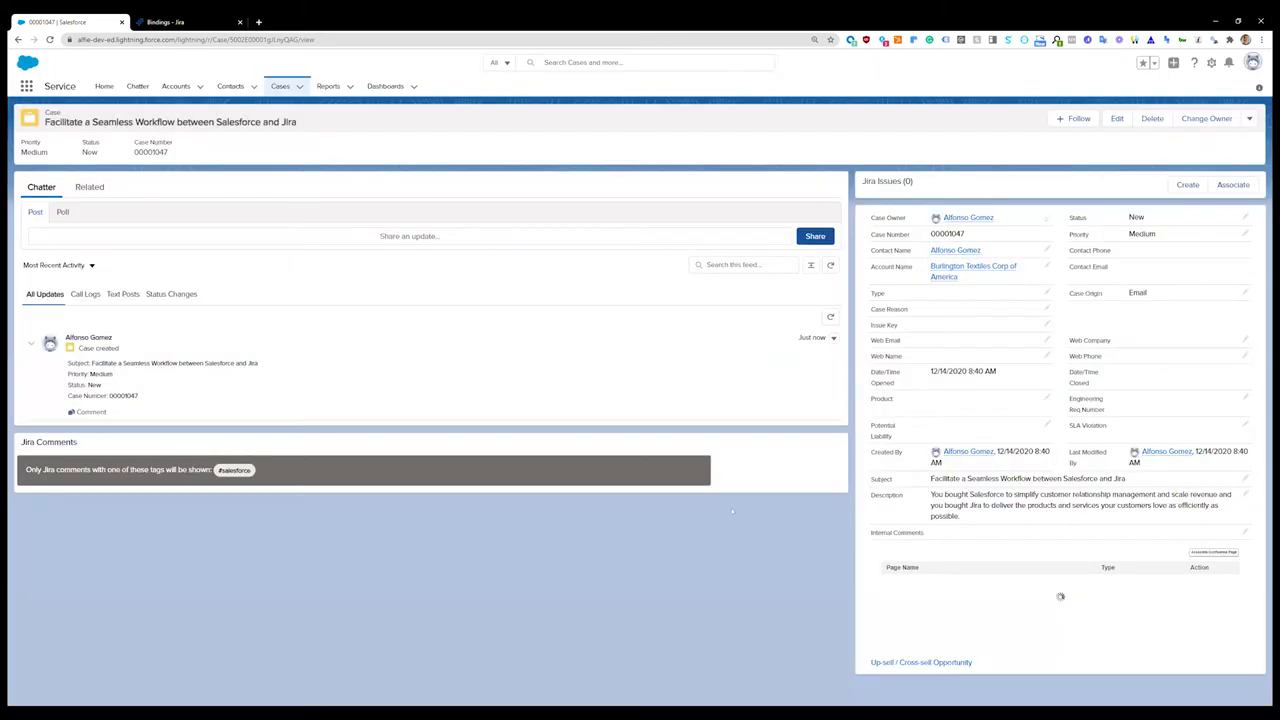
Step: Create a Jira bug in the May 2020 KCAUG project from the case with the summary "TEST"
{"action": "left_click", "coordinate": [1187, 185]}
{"action": "left_click", "coordinate": [785, 512]}
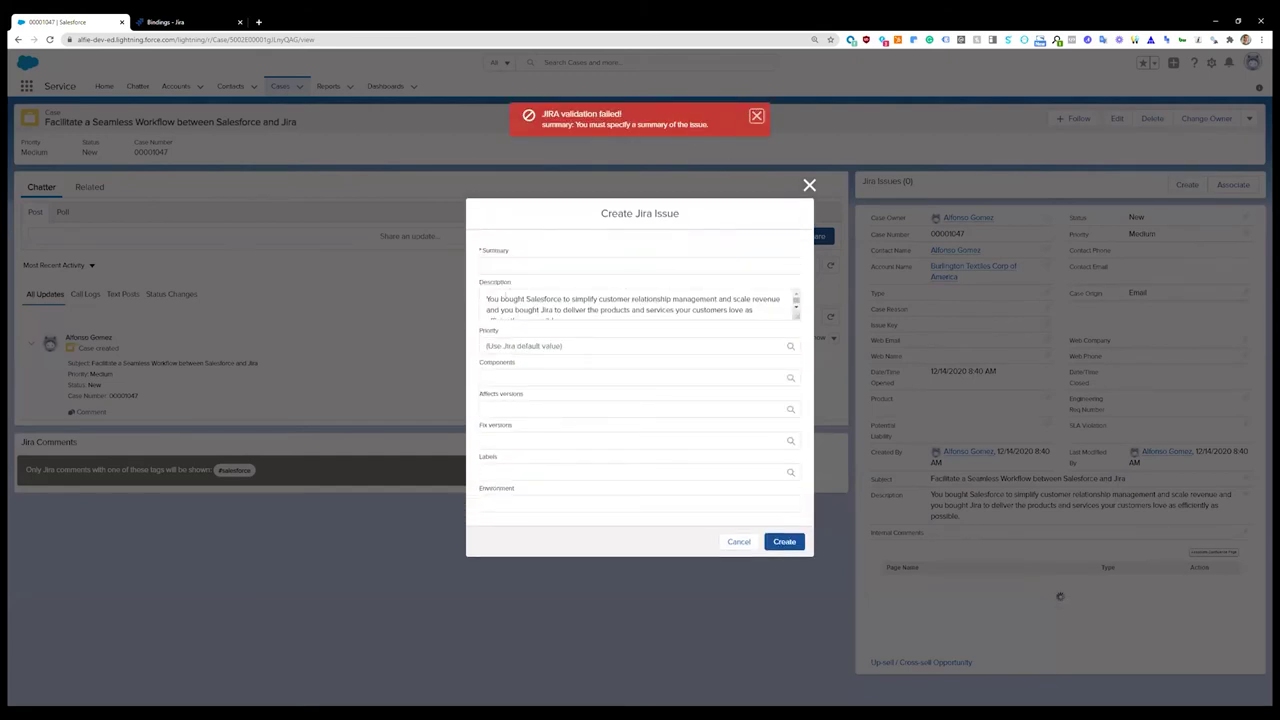
{"action": "left_click", "coordinate": [502, 265]}
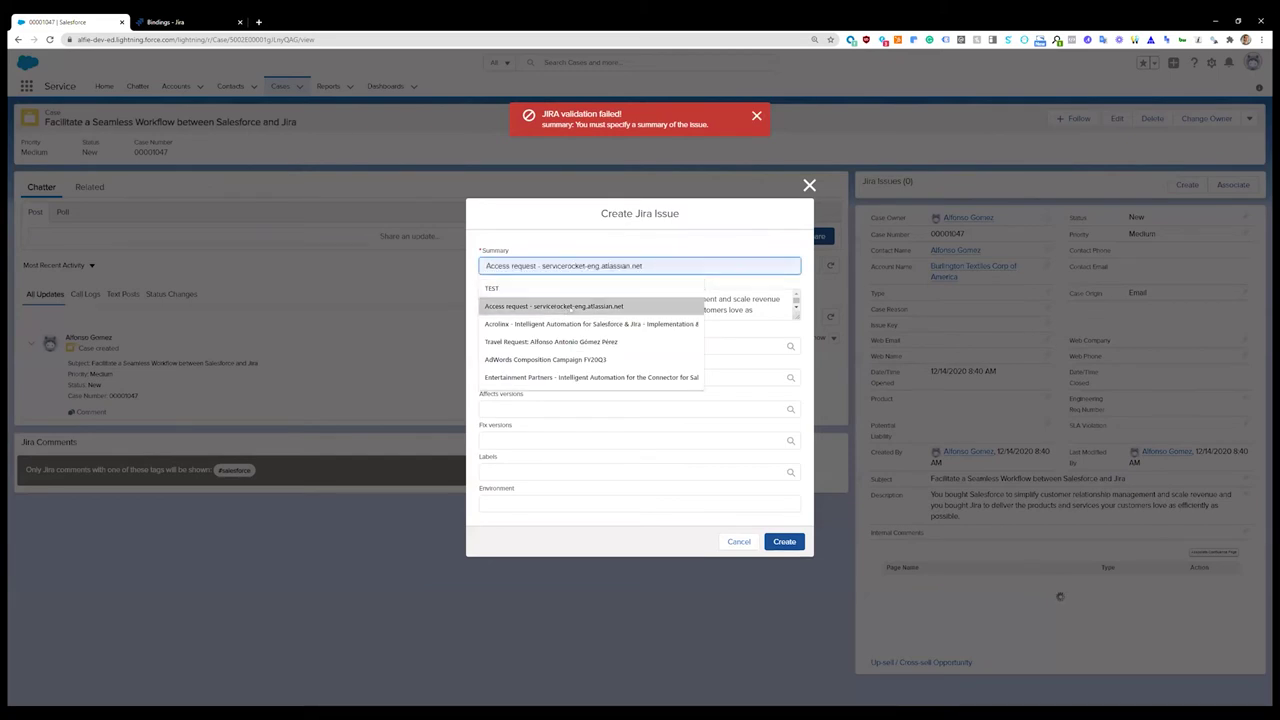
{"action": "type", "text": "TEST"}
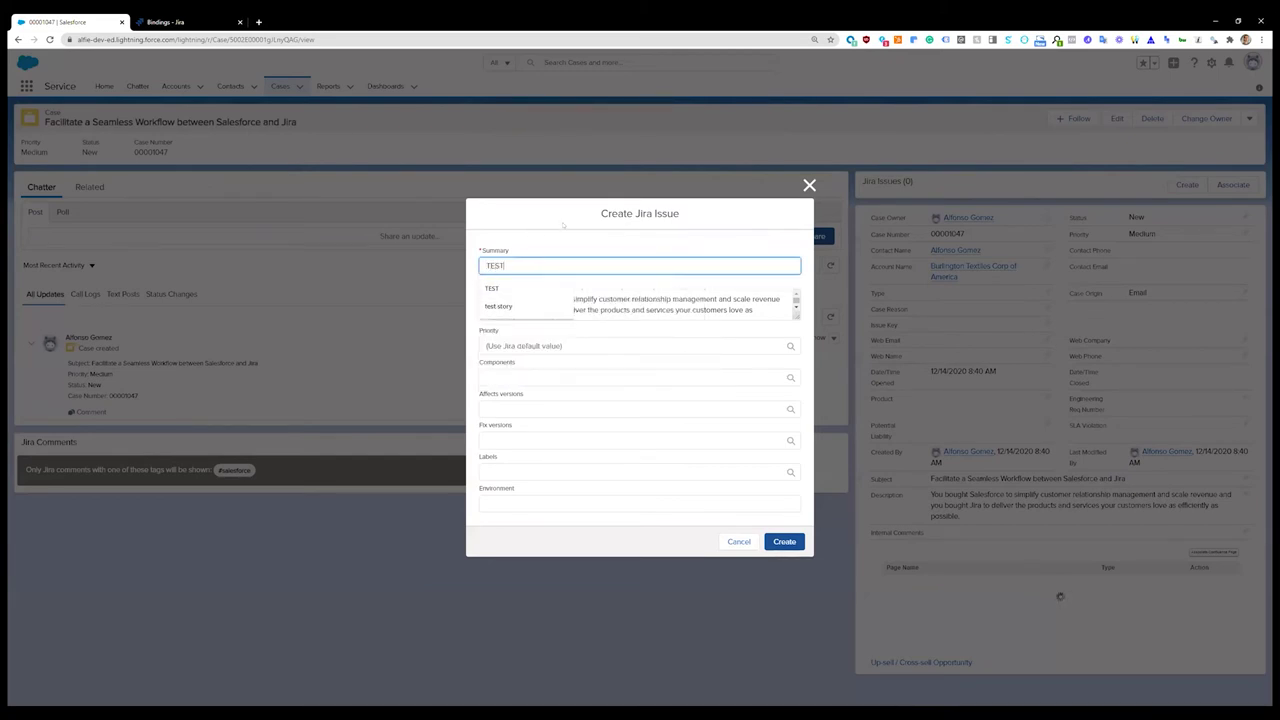
{"action": "left_click", "coordinate": [690, 310]}
{"action": "left_click", "coordinate": [784, 541]}
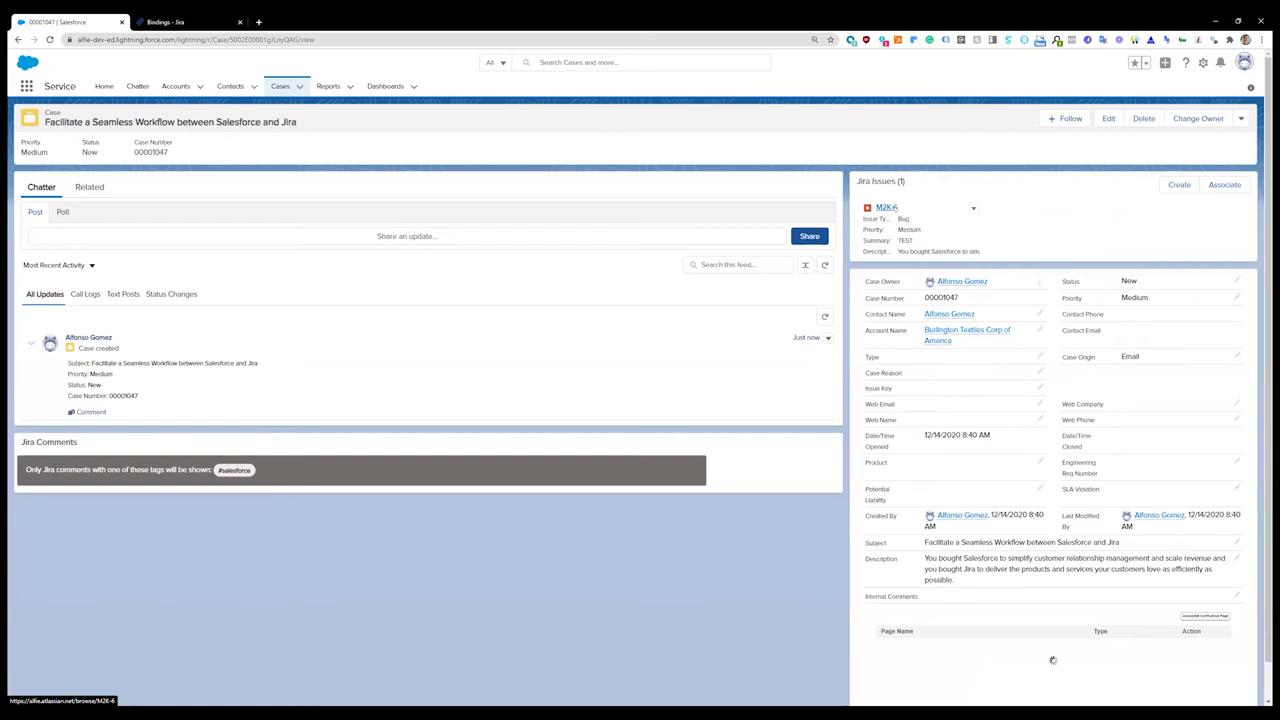
Step: Open the case's linked Jira issue, add the comment "TEST" and check the Salesforce case for it
{"action": "left_click", "coordinate": [886, 207]}
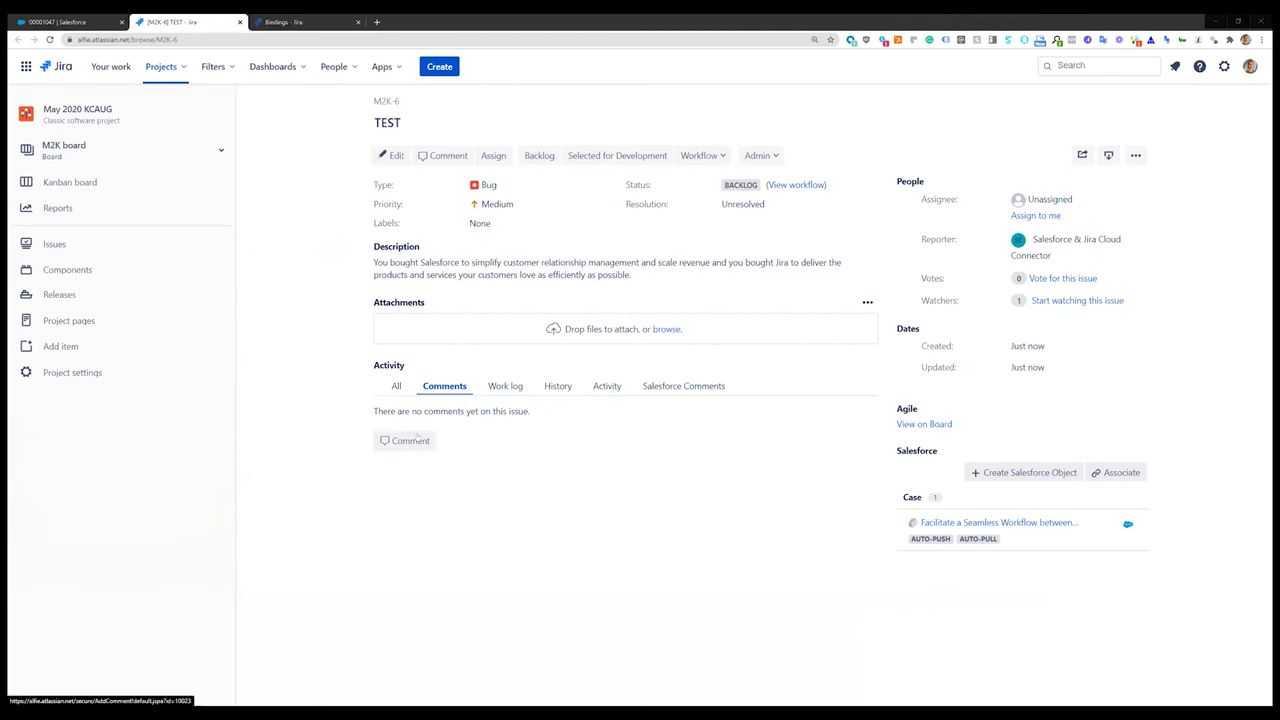
{"action": "left_click", "coordinate": [410, 440]}
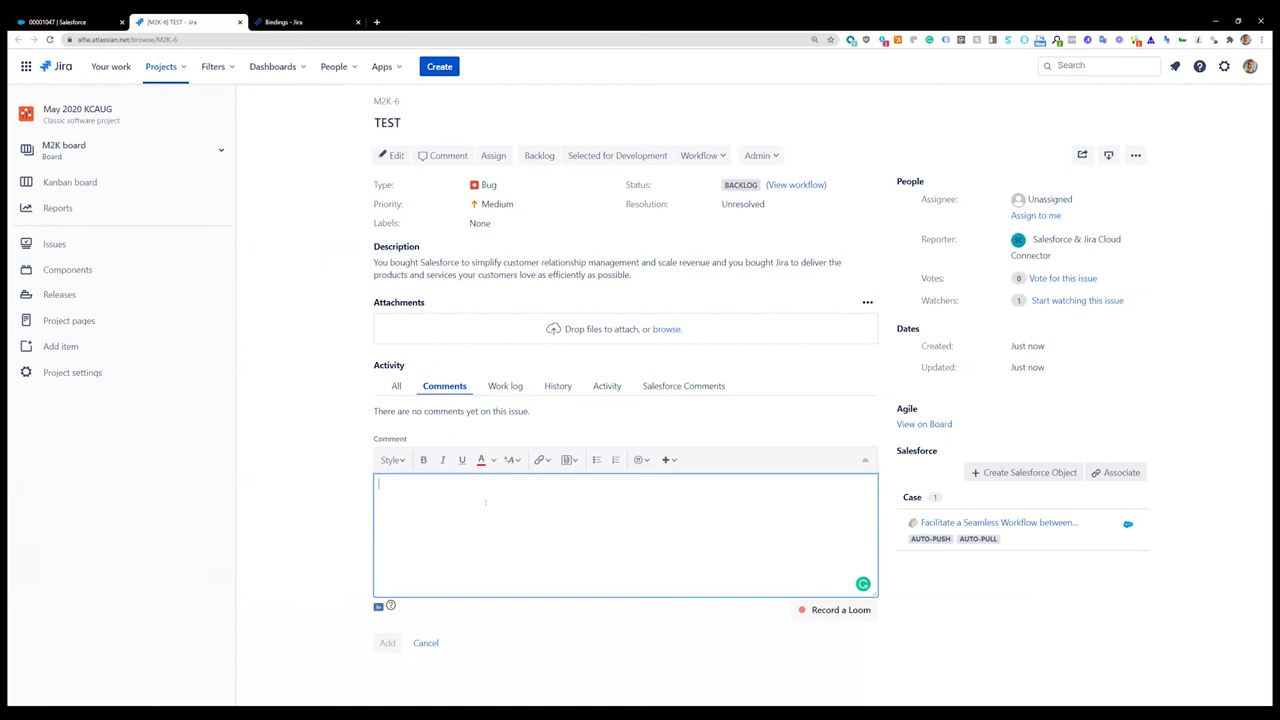
{"action": "type", "text": "TEST"}
{"action": "left_click", "coordinate": [388, 642]}
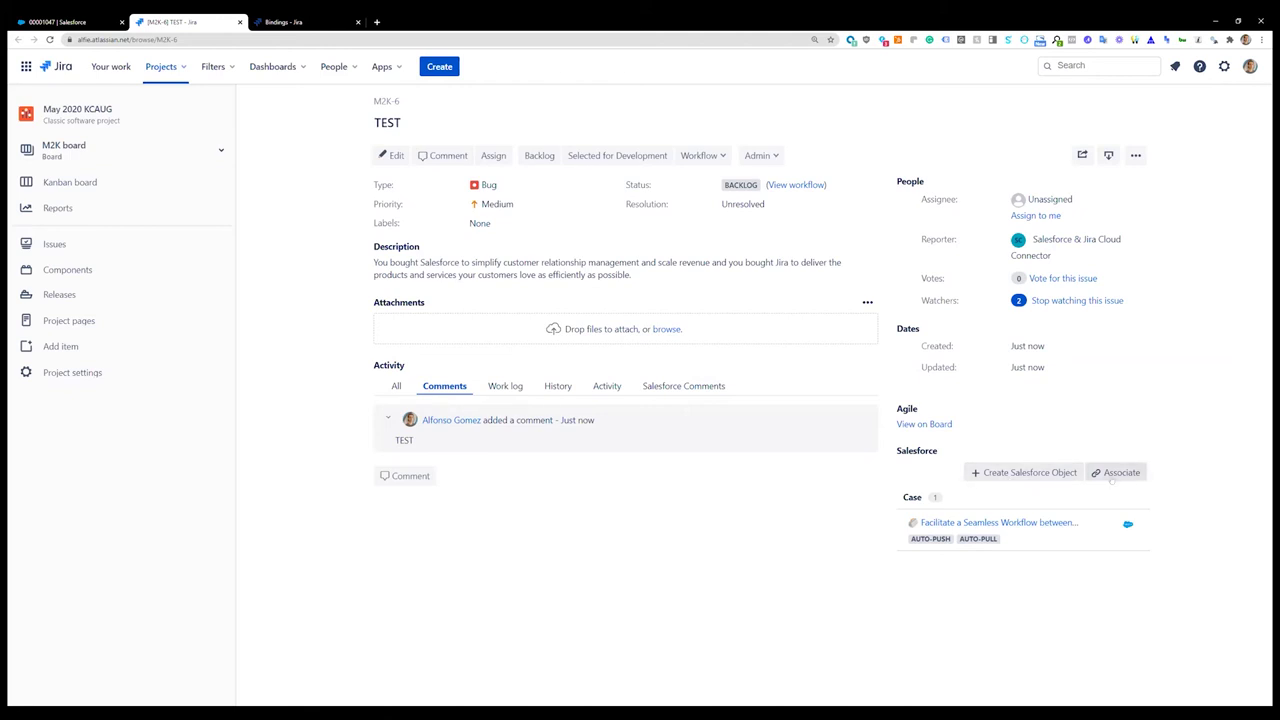
{"action": "left_click", "coordinate": [62, 22]}
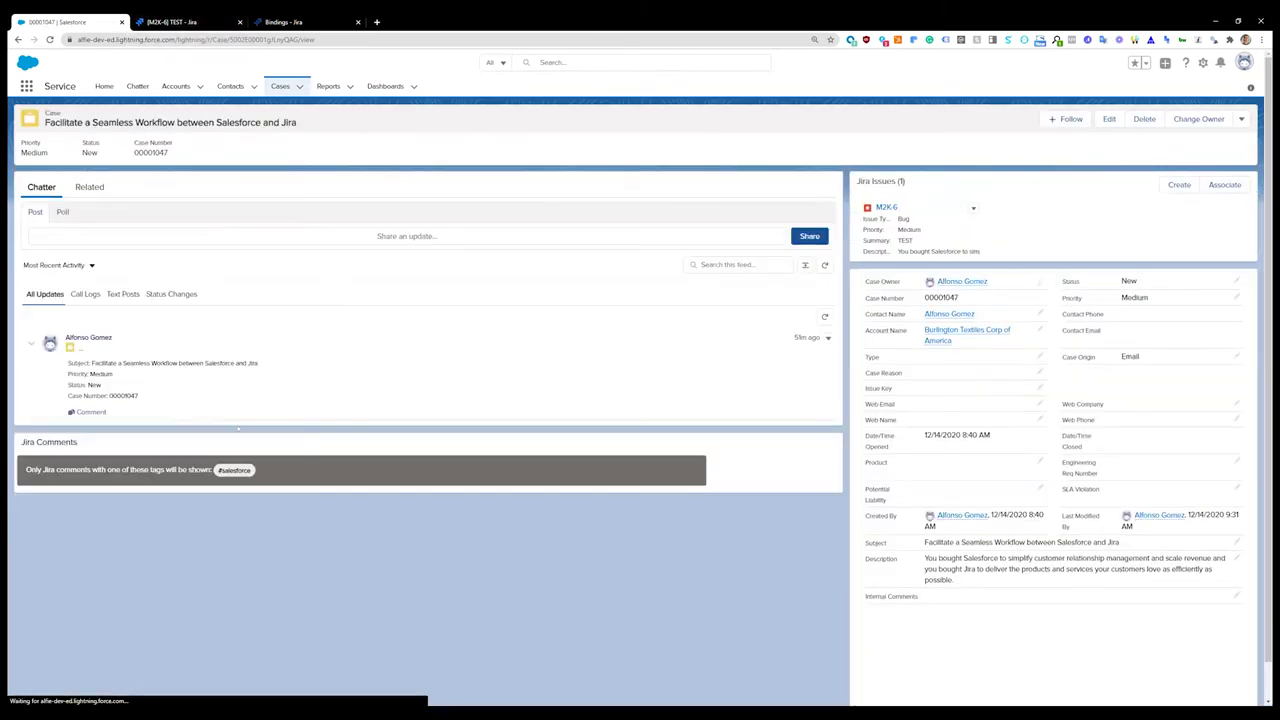
Step: Return to the Jira issue and add the comment "TEST 2 #salesforce"
{"action": "left_click", "coordinate": [175, 21]}
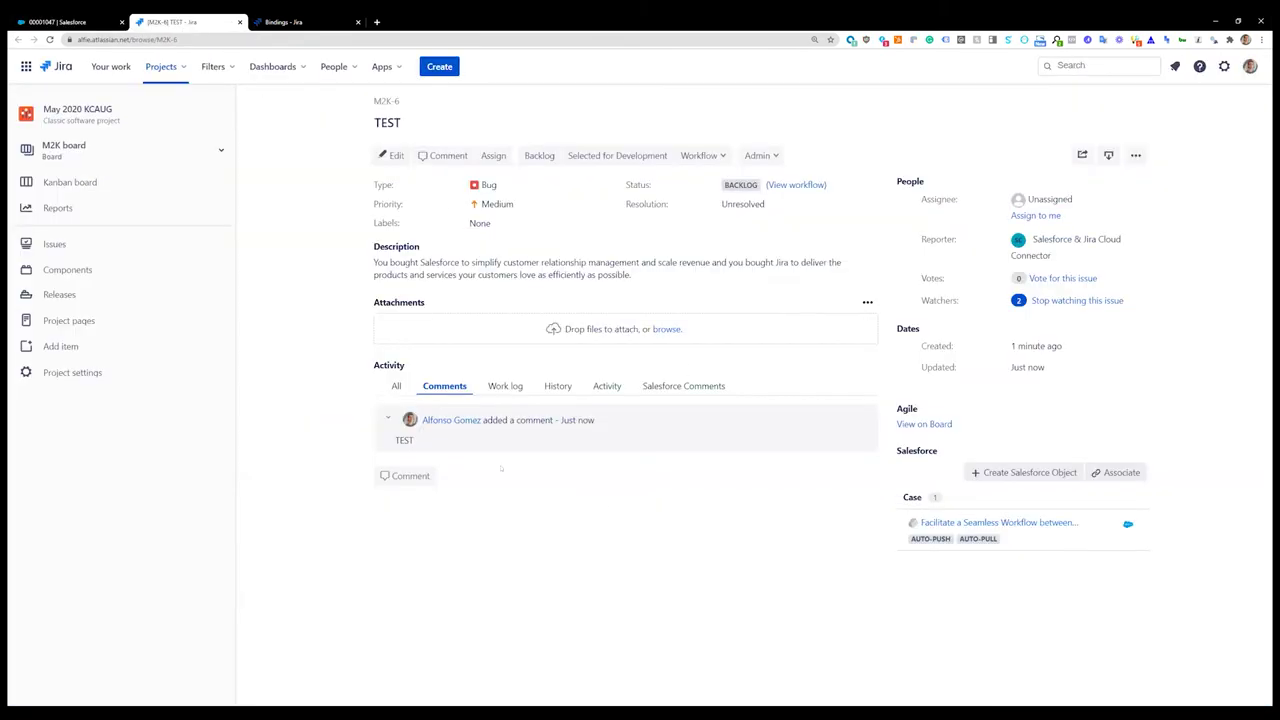
{"action": "left_click", "coordinate": [406, 476]}
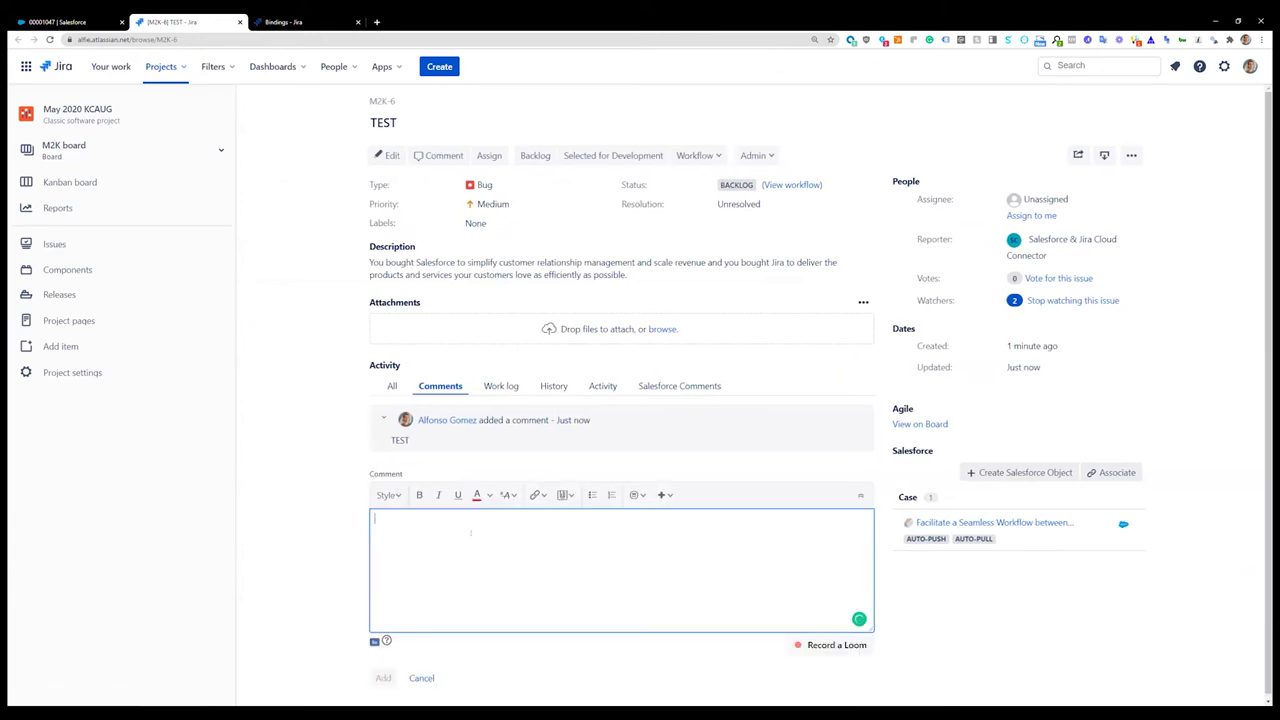
{"action": "type", "text": "TEST 2"}
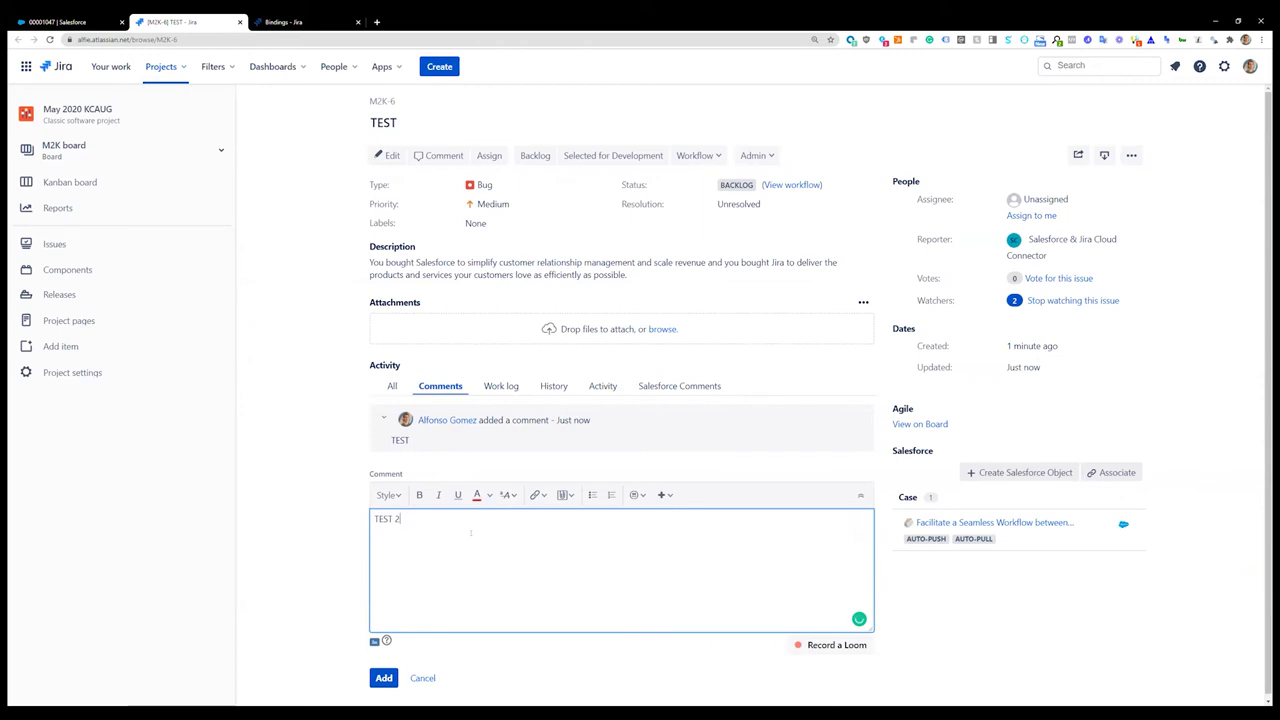
{"action": "type", "text": " #salesforce"}
{"action": "left_click", "coordinate": [384, 678]}
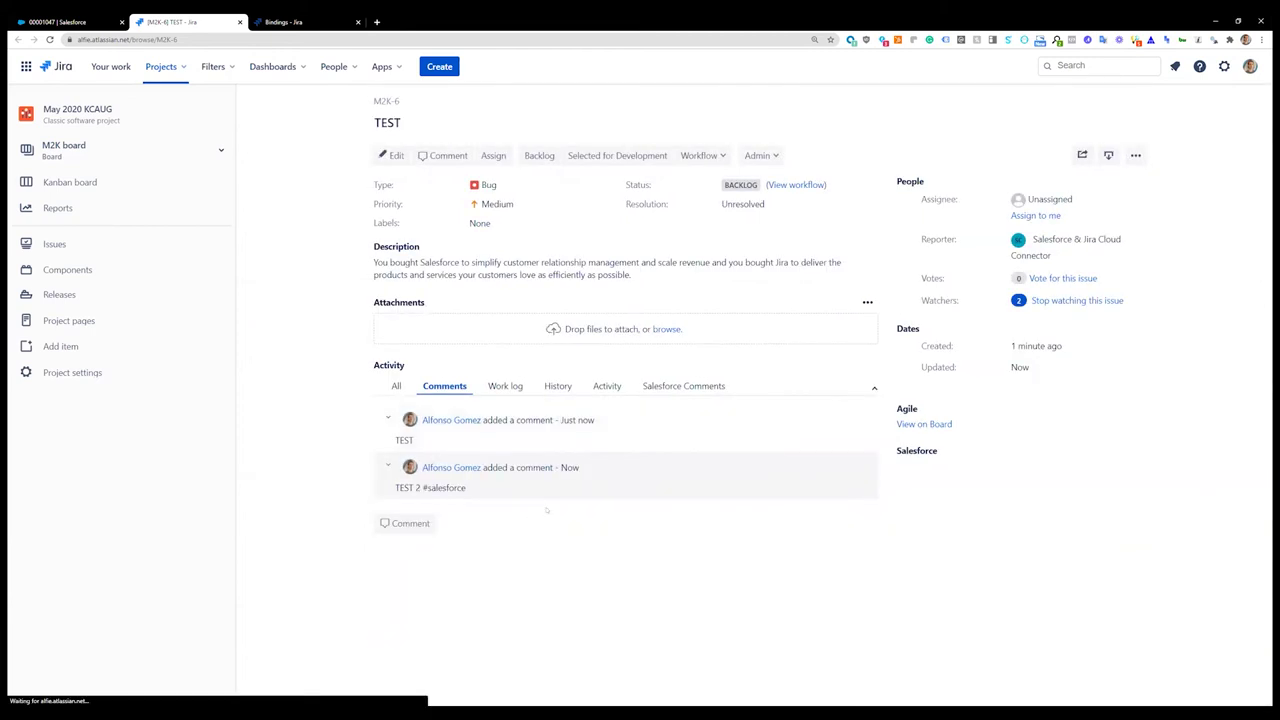
Step: Reload the Salesforce case, append "THIS IS AN EDIT" to its description and save the record
{"action": "left_click", "coordinate": [60, 21]}
{"action": "left_click", "coordinate": [49, 39]}
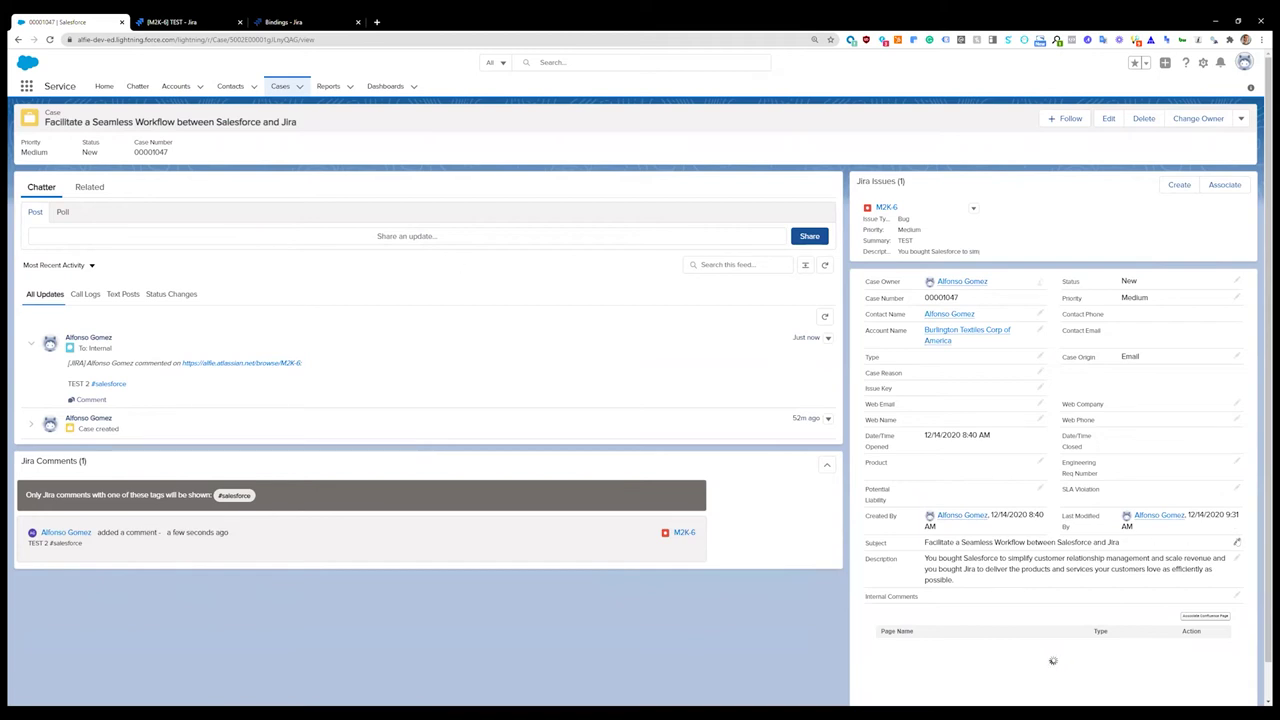
{"action": "left_click", "coordinate": [1237, 542]}
{"action": "scroll", "coordinate": [1033, 580], "scroll_direction": "down", "scroll_amount": 1}
{"action": "left_click", "coordinate": [1033, 582]}
{"action": "type", "text": "THIS IS AN"}
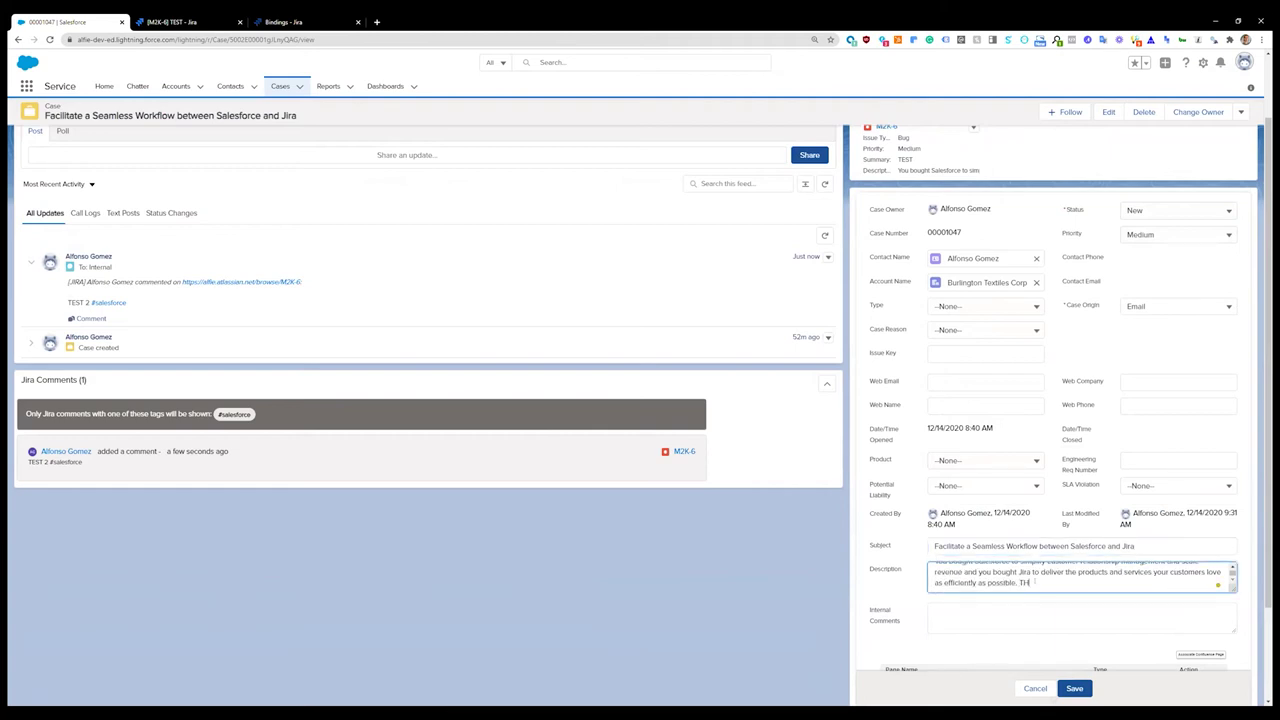
{"action": "type", "text": " EDIT"}
{"action": "left_click", "coordinate": [1074, 688]}
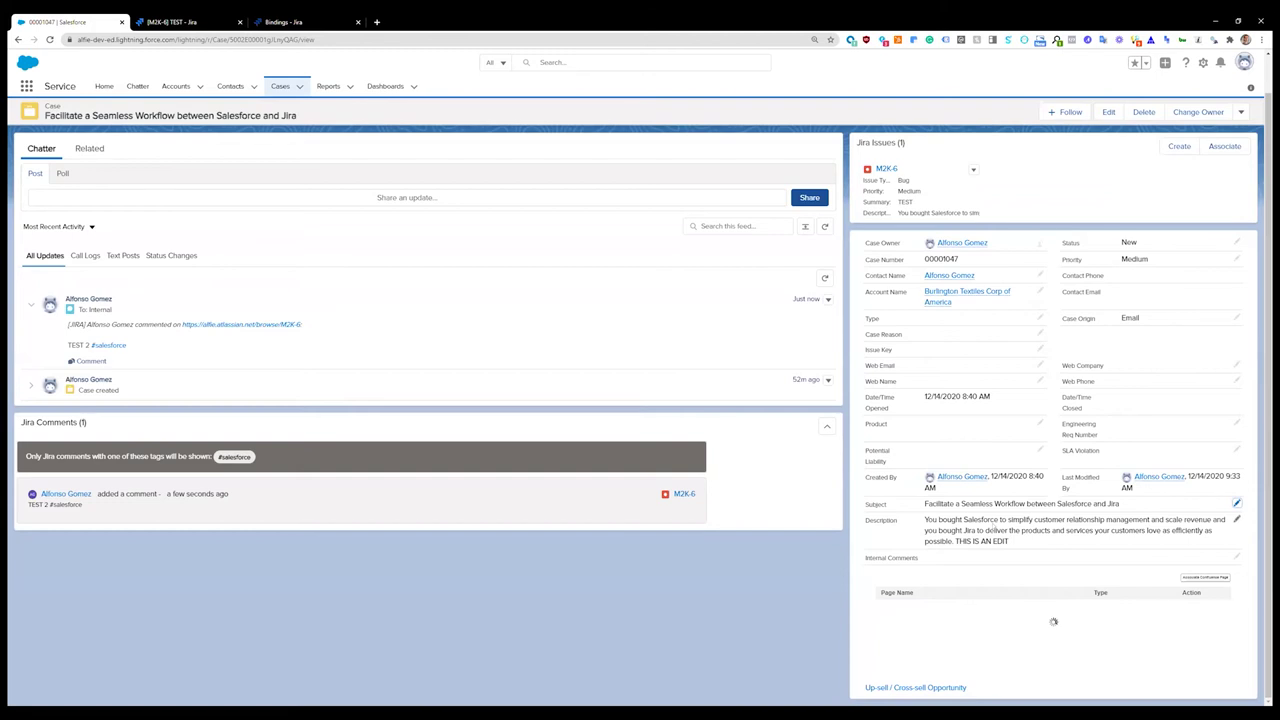
Step: Reload the linked Jira issue, check the end of its description for the case edit and close the issue
{"action": "left_click", "coordinate": [180, 21]}
{"action": "left_click", "coordinate": [49, 39]}
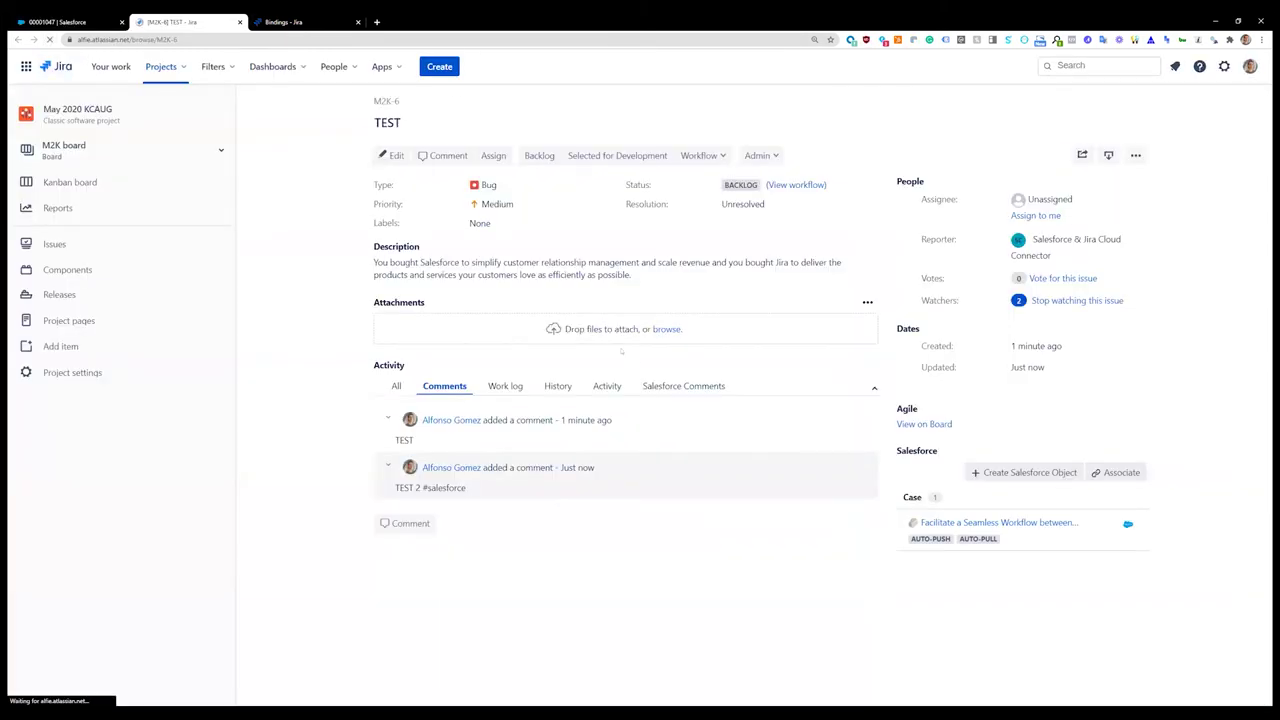
{"action": "left_click_drag", "start_coordinate": [646, 274], "coordinate": [585, 274]}
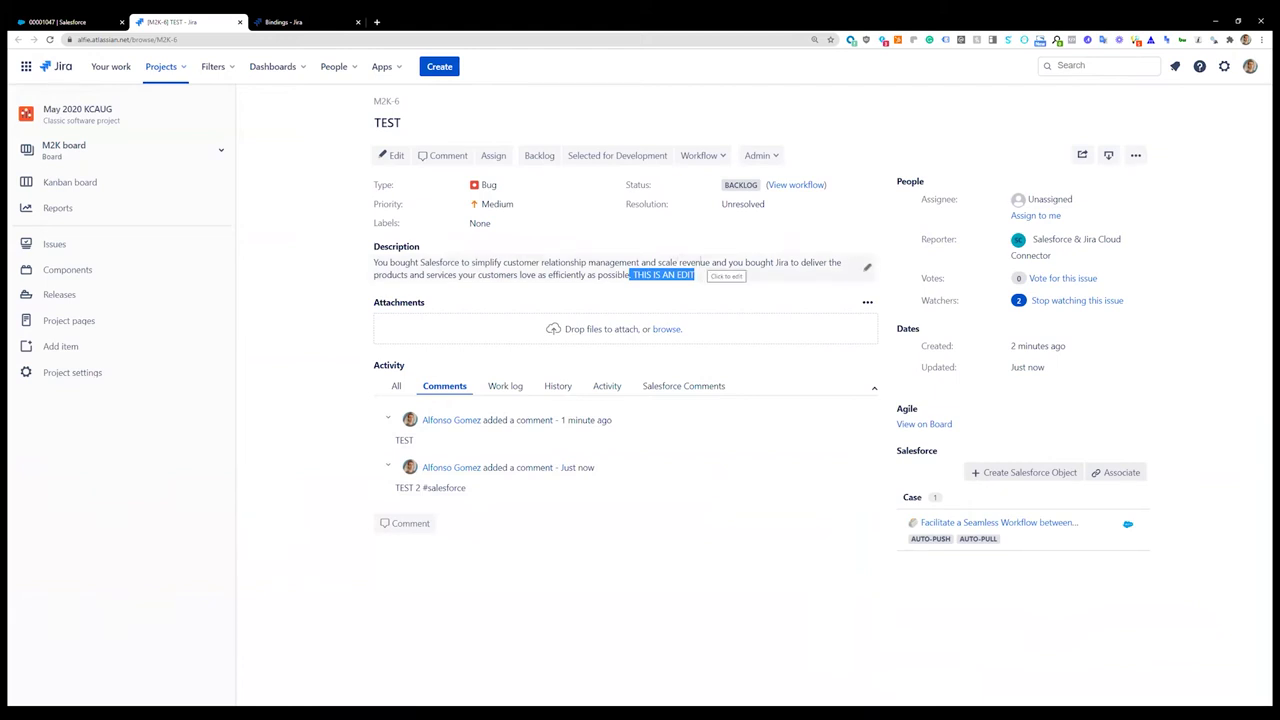
{"action": "left_click", "coordinate": [240, 22]}
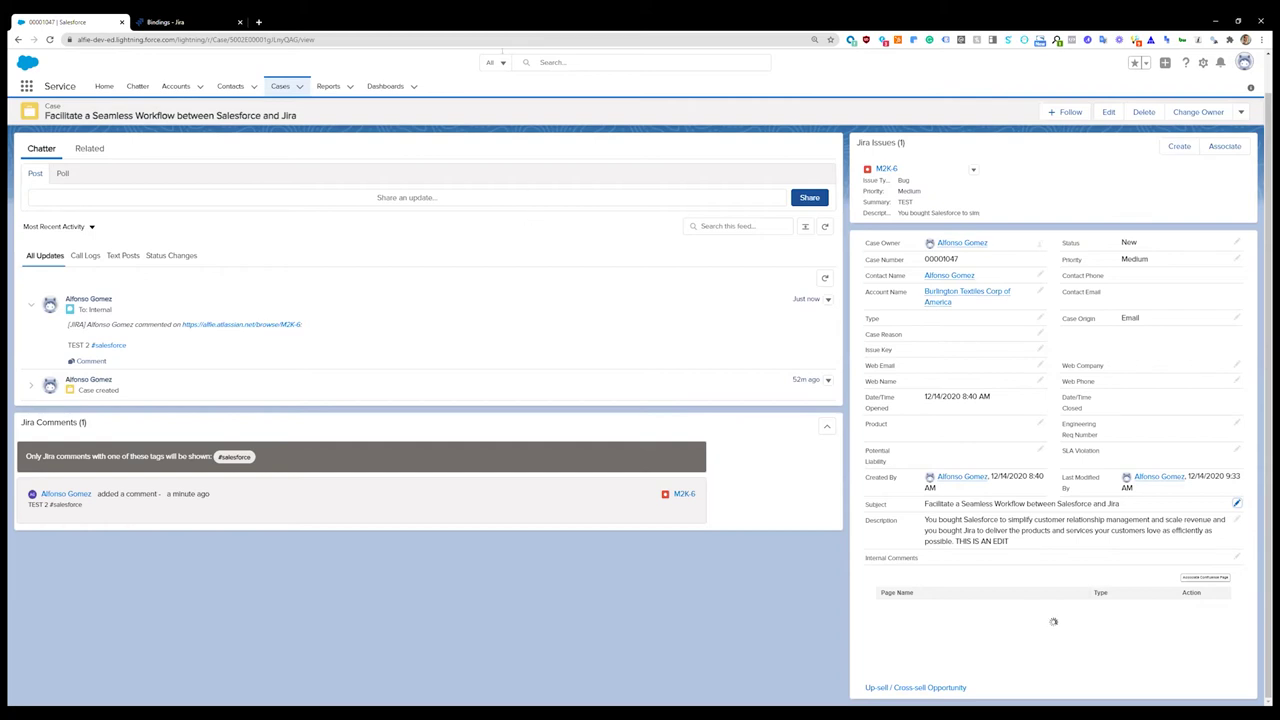
Step: Open the mapping configuration of the TEST project's binding in Jira and examine which Salesforce objects the issue types map to
{"action": "left_click", "coordinate": [197, 22]}
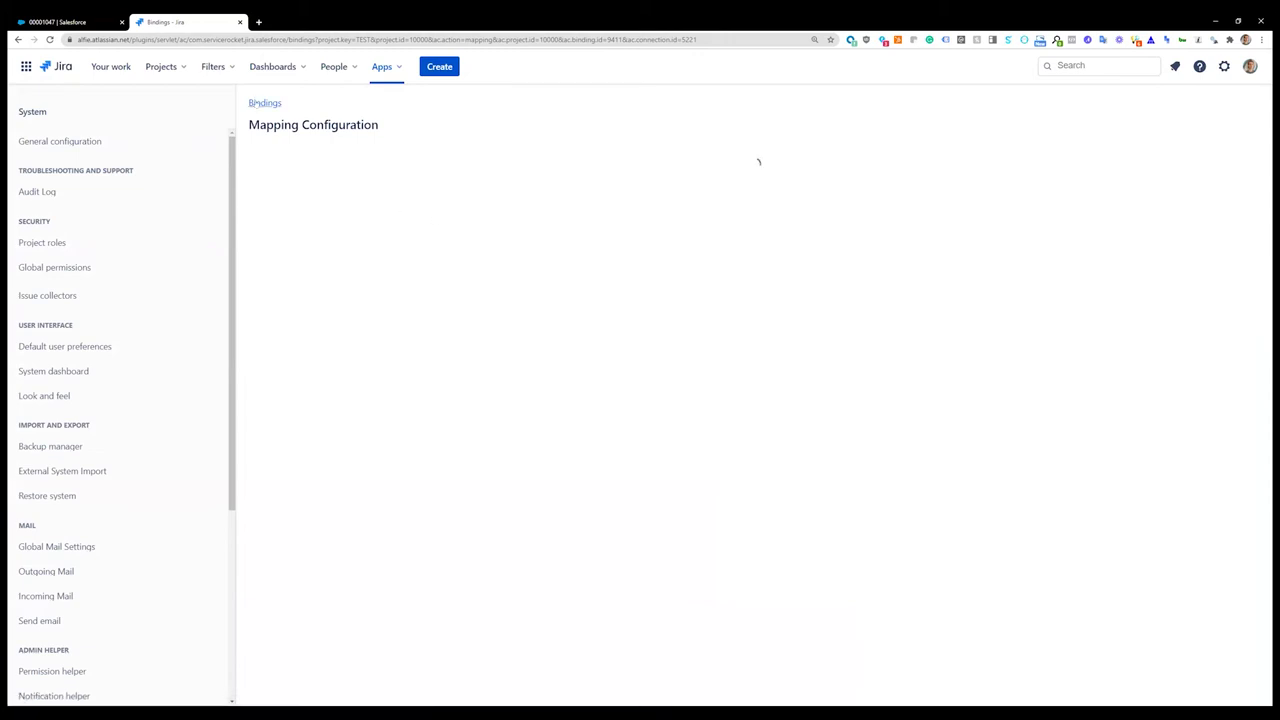
{"action": "left_click", "coordinate": [260, 104]}
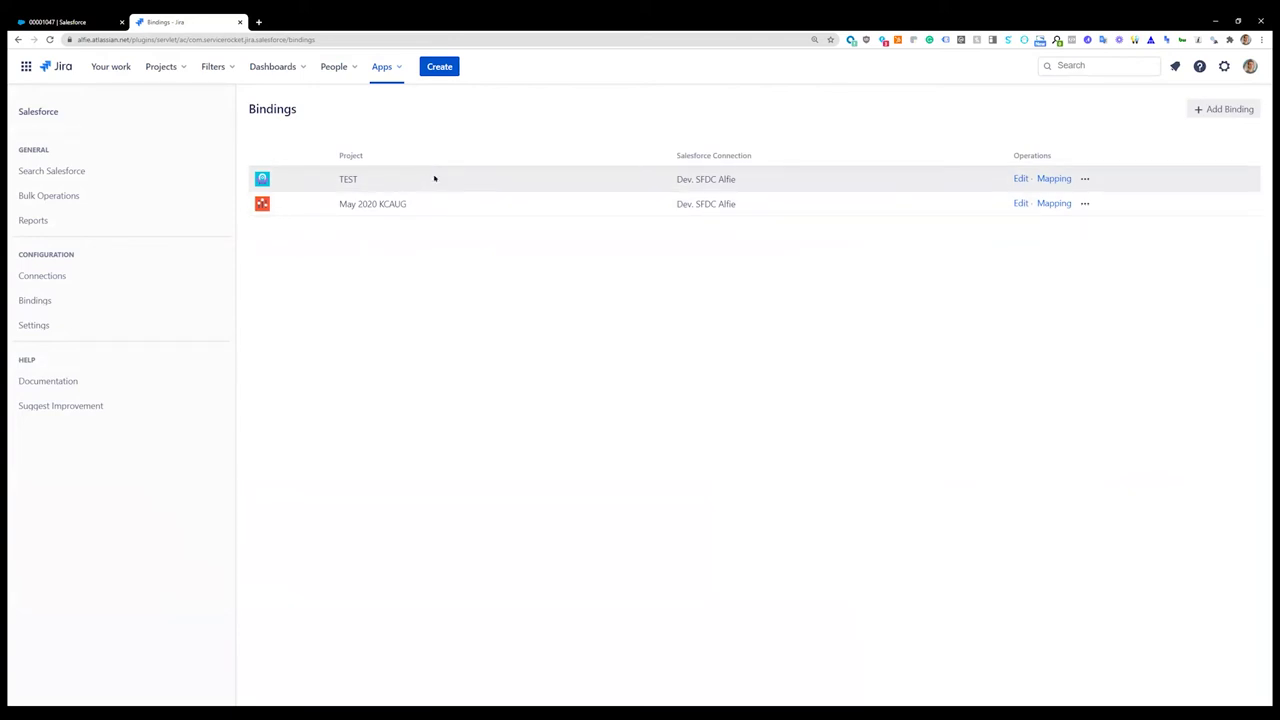
{"action": "left_click", "coordinate": [1044, 179]}
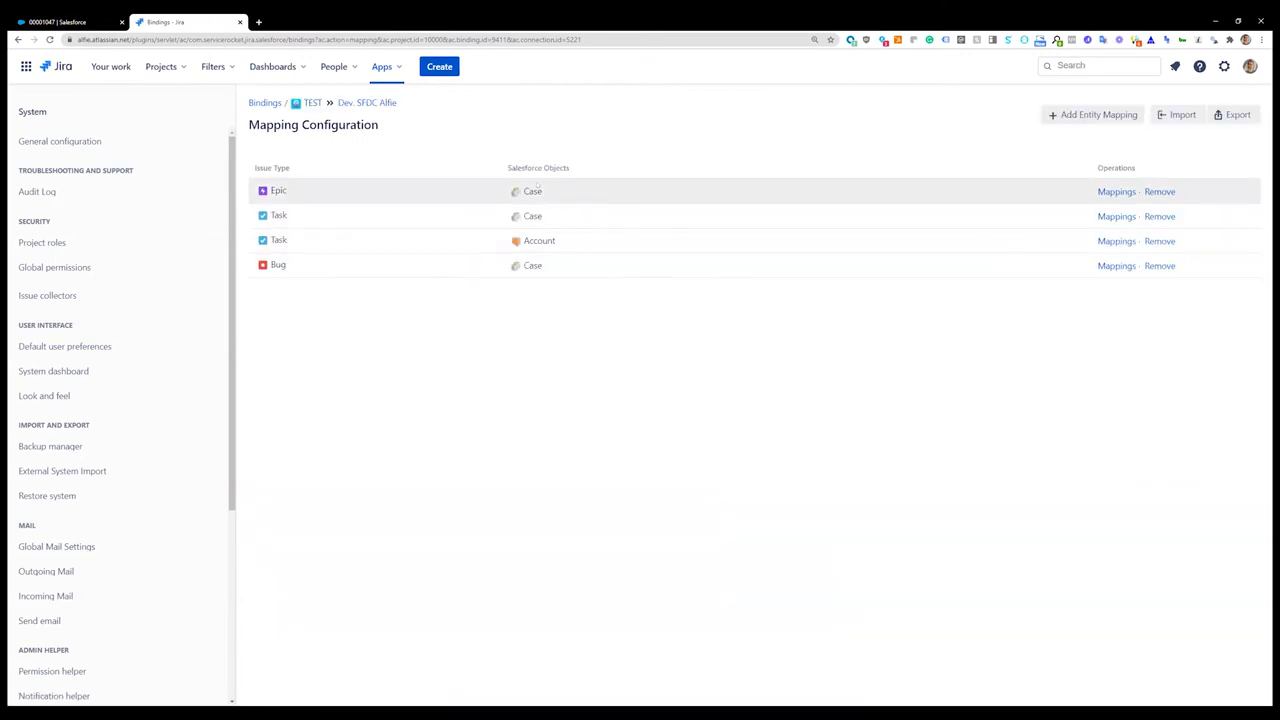
{"action": "double_click", "coordinate": [533, 191]}
{"action": "double_click", "coordinate": [278, 240]}
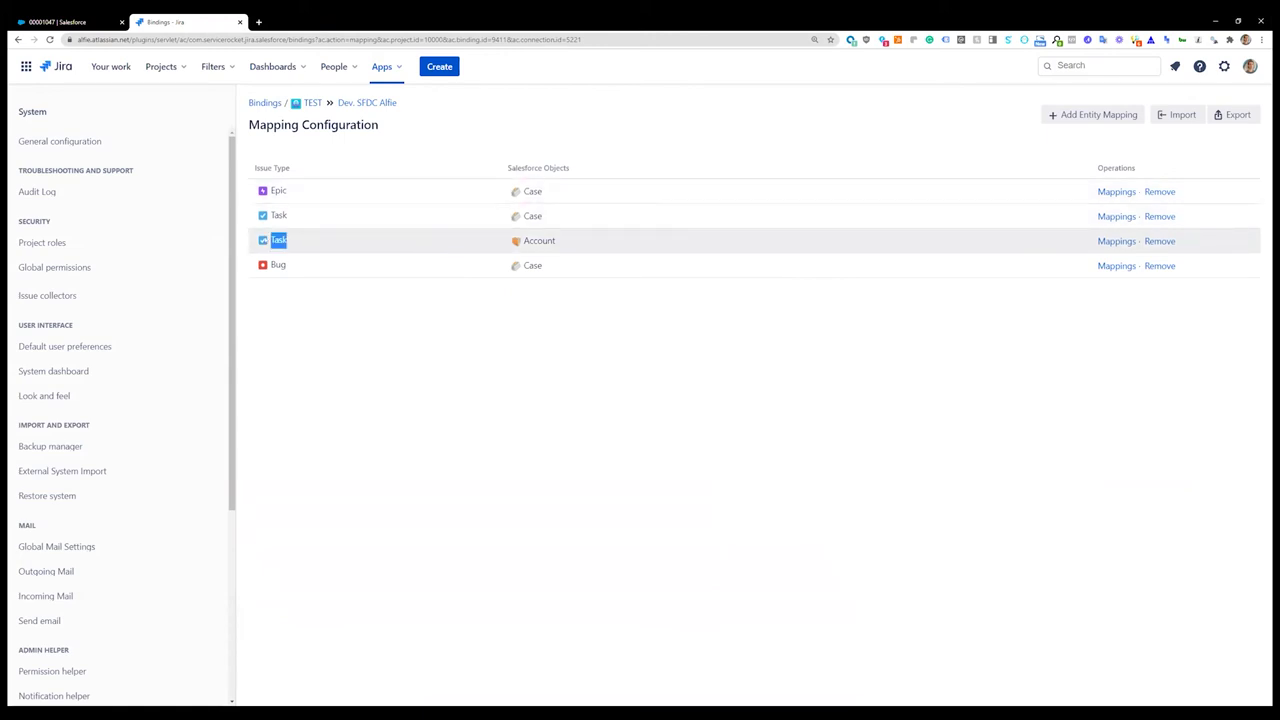
{"action": "double_click", "coordinate": [538, 240]}
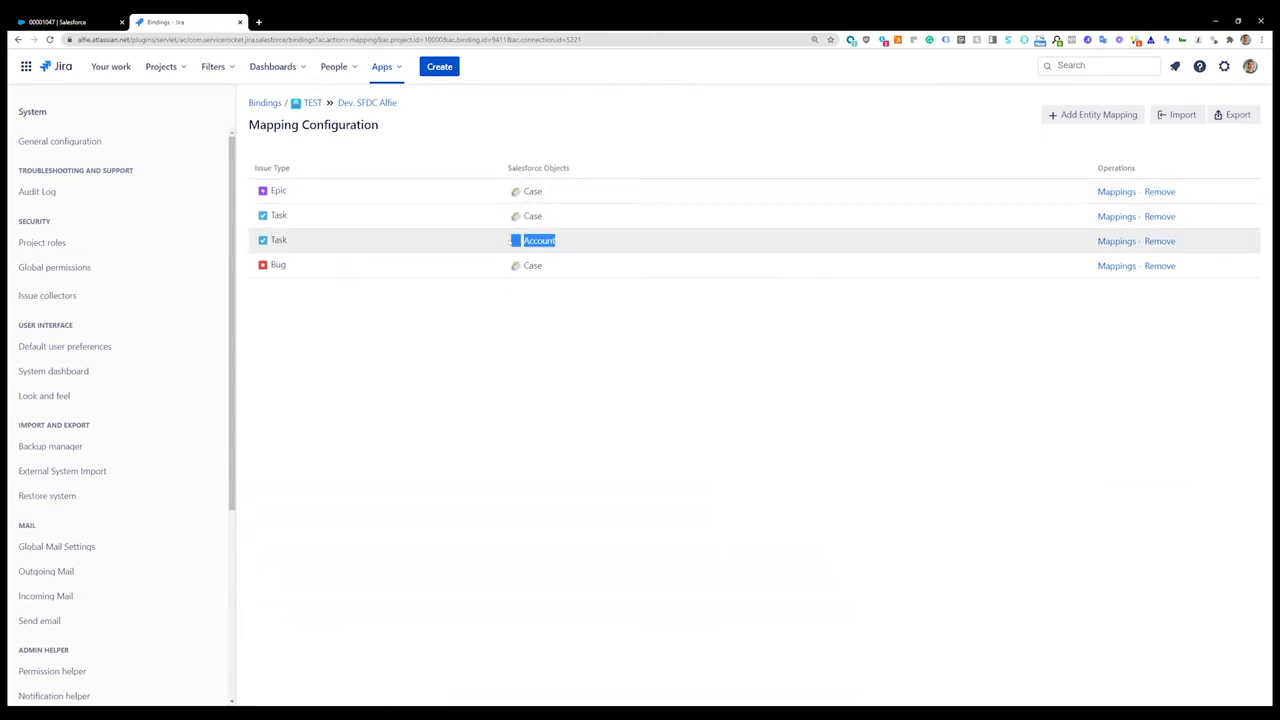
Step: Examine the Epic to Case field mappings, including the Description sync direction and the Jira fields available for mapping, and leave without saving
{"action": "left_click", "coordinate": [1110, 192]}
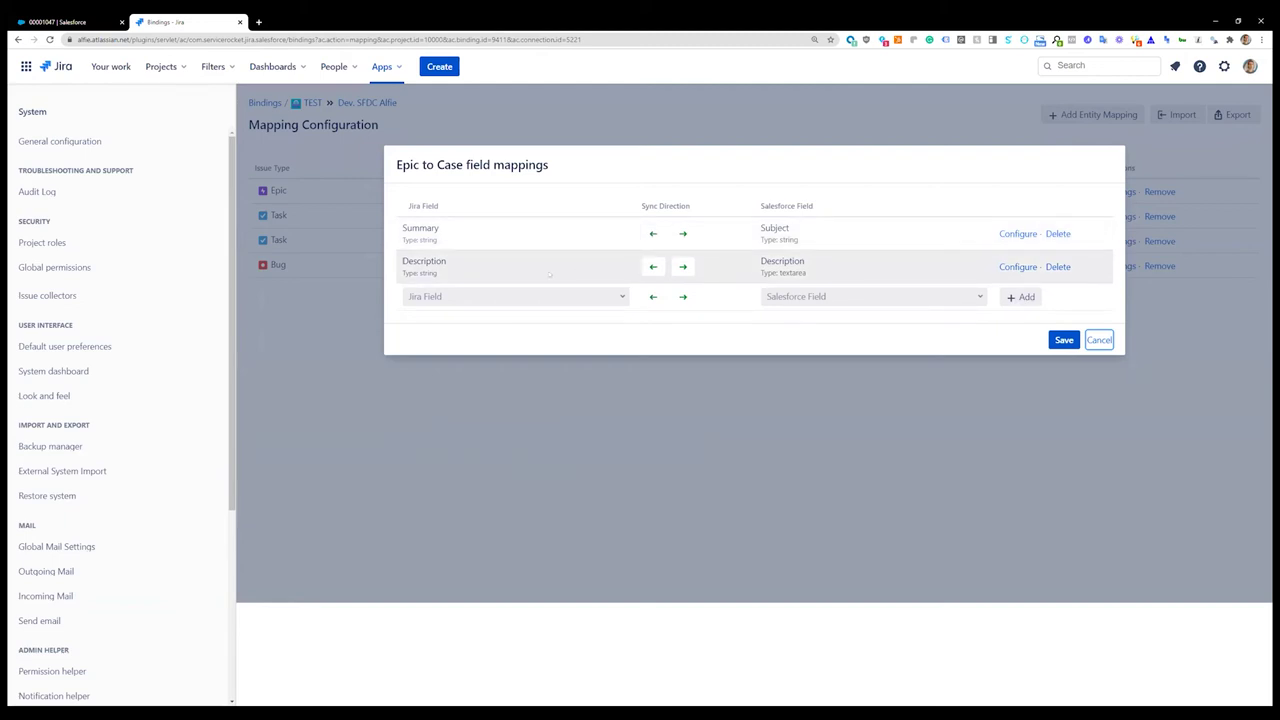
{"action": "left_click", "coordinate": [683, 267]}
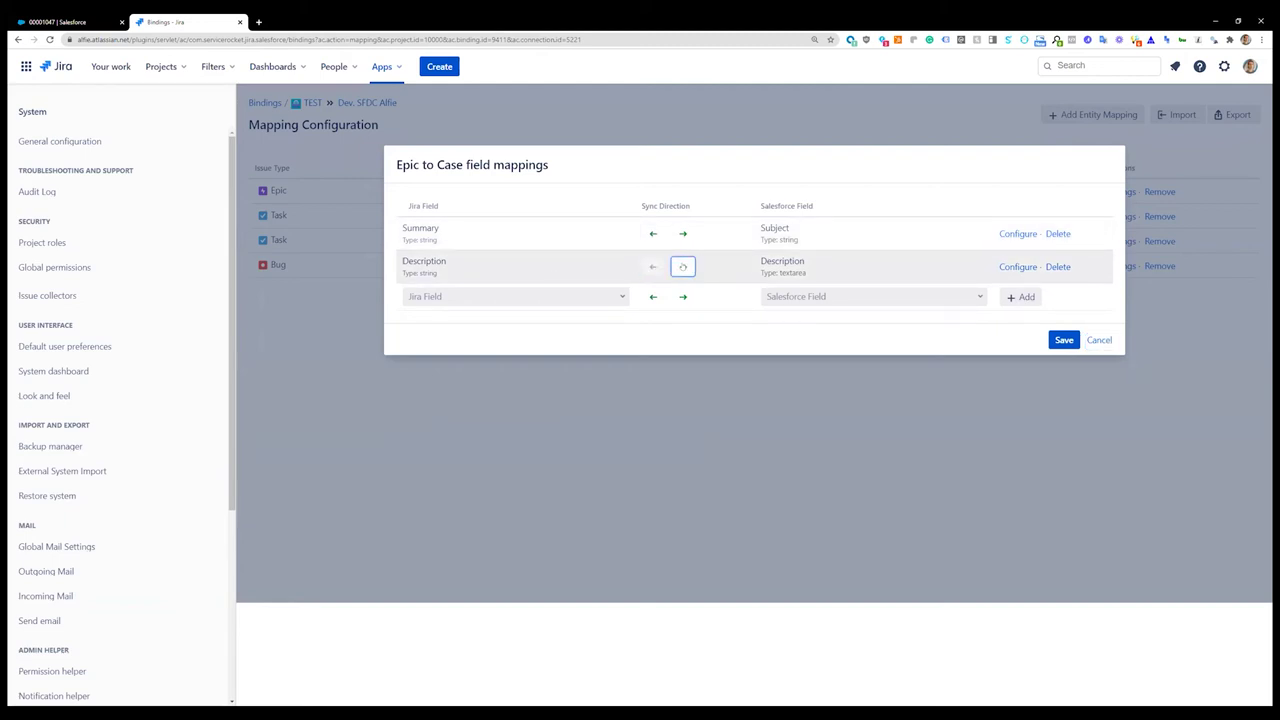
{"action": "left_click", "coordinate": [590, 296]}
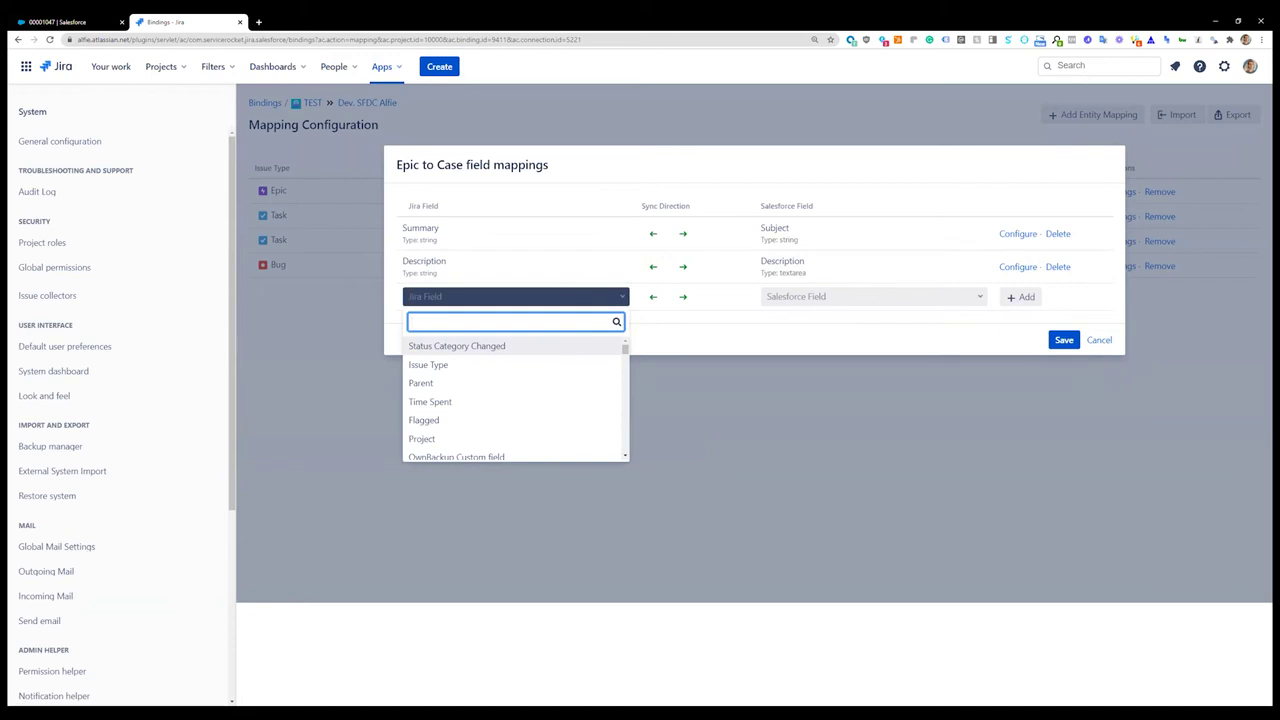
{"action": "scroll", "coordinate": [560, 399], "scroll_direction": "down", "scroll_amount": 5}
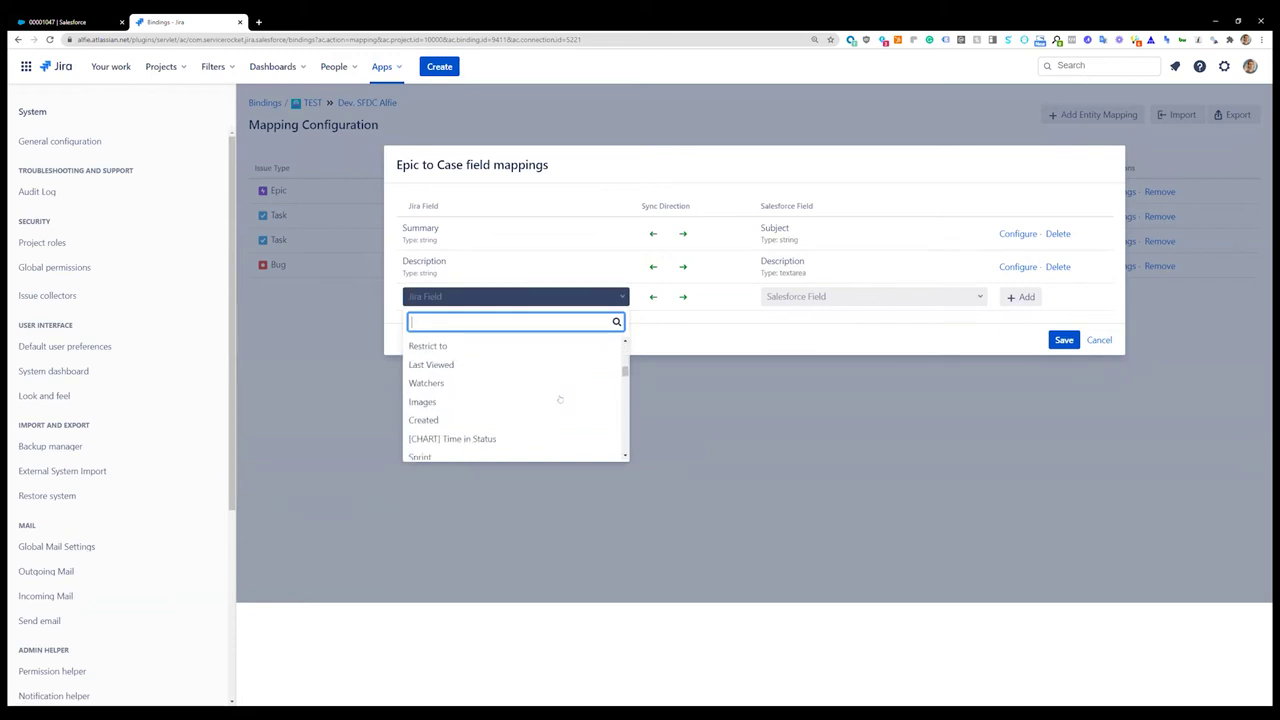
{"action": "scroll", "coordinate": [560, 399], "scroll_direction": "down", "scroll_amount": 3}
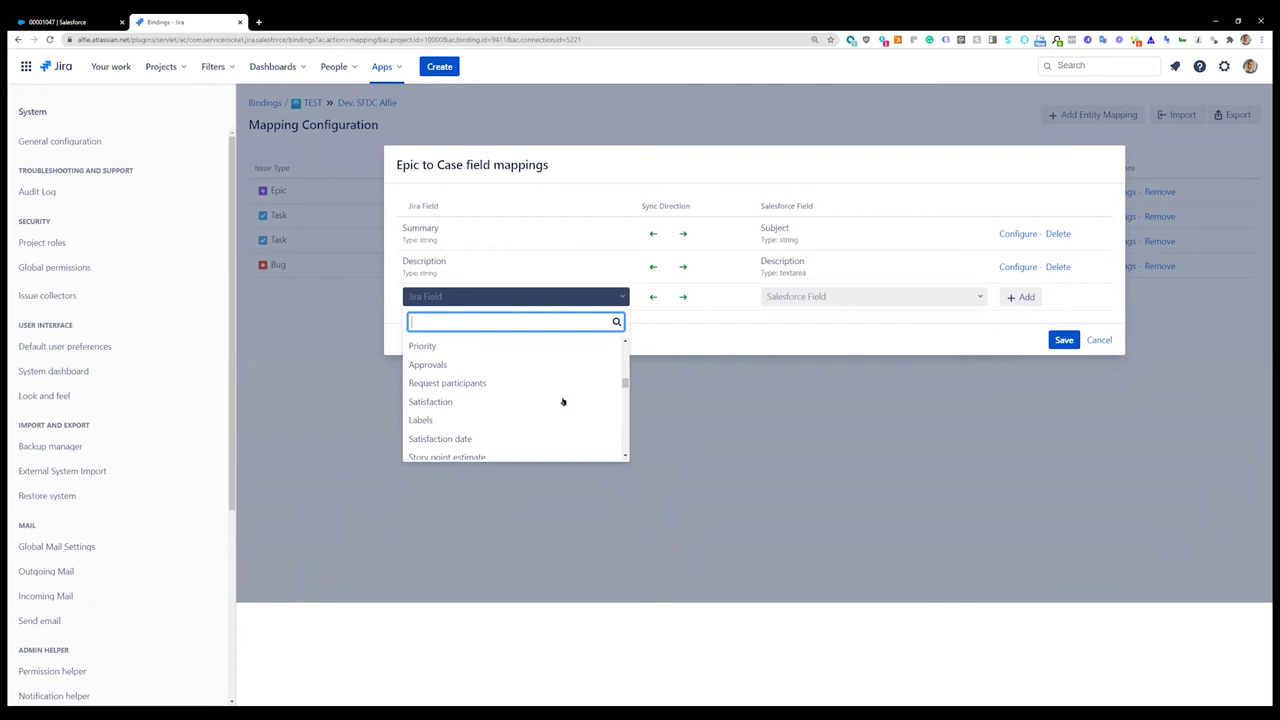
{"action": "scroll", "coordinate": [563, 374], "scroll_direction": "down", "scroll_amount": 2}
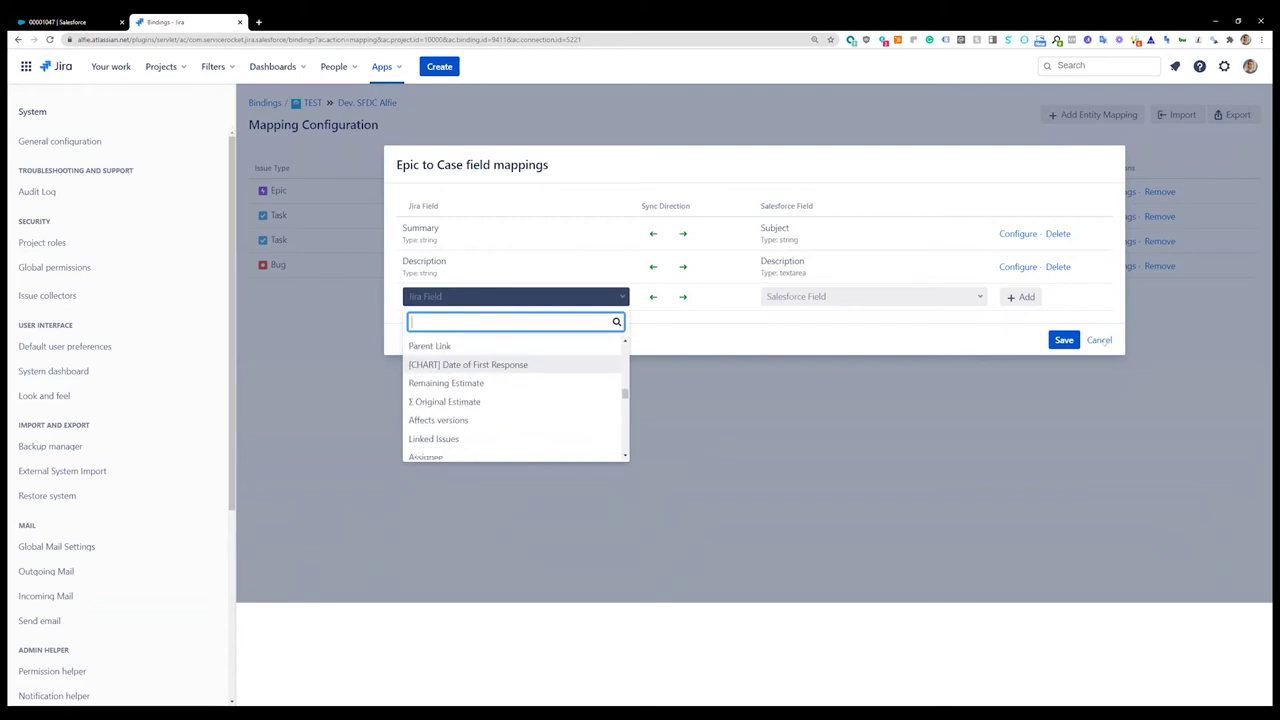
{"action": "left_click", "coordinate": [1099, 341]}
{"action": "left_click", "coordinate": [1099, 341]}
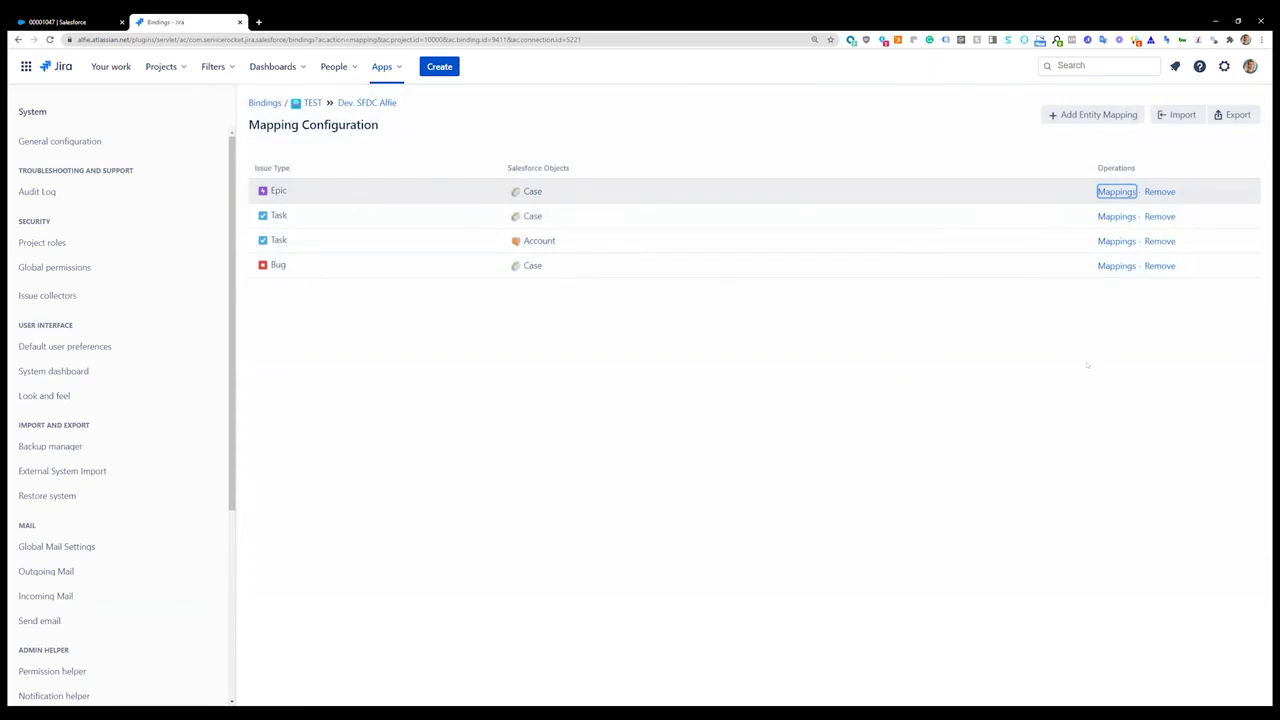